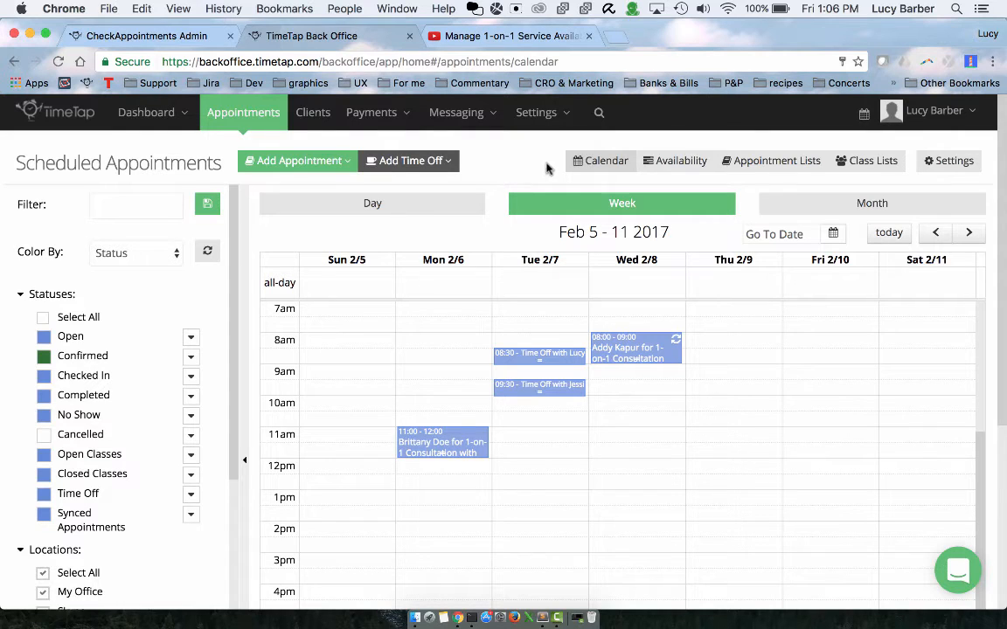
# - Open the service availability settings in your own staff profile
pyautogui.click(944, 121)
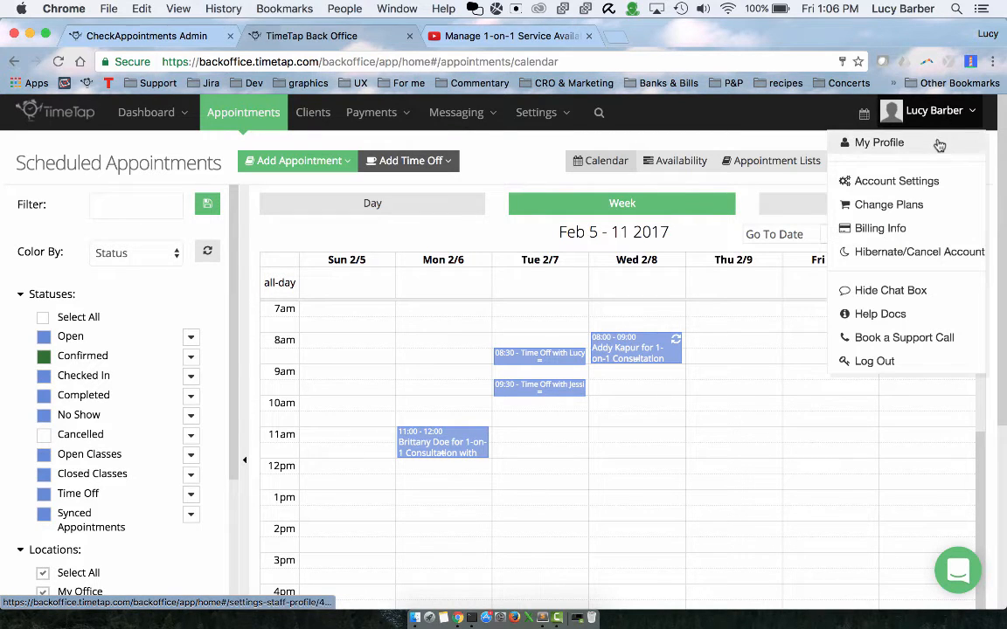
pyautogui.click(938, 142)
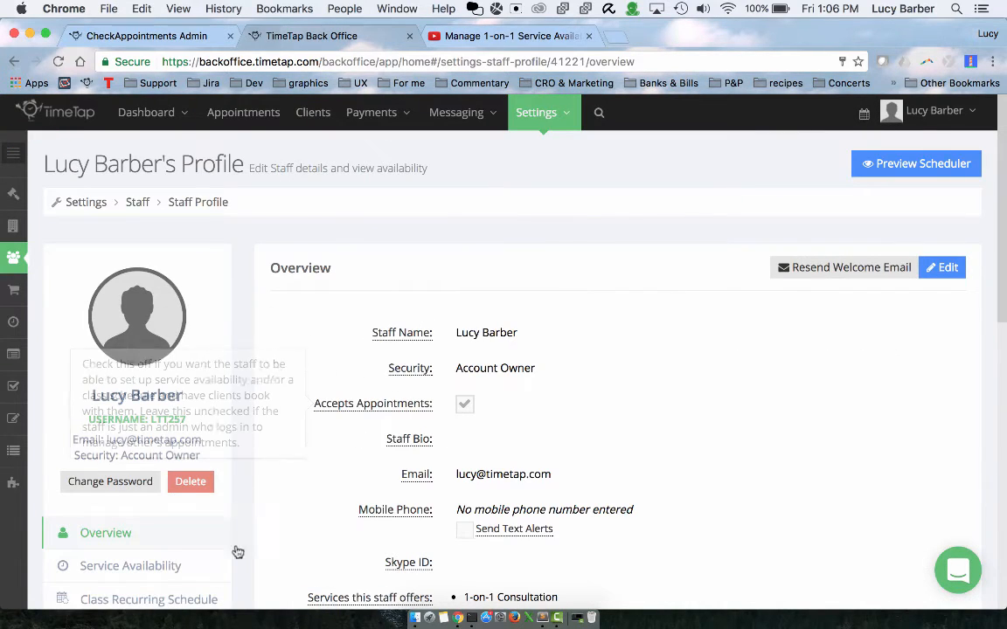
pyautogui.click(173, 573)
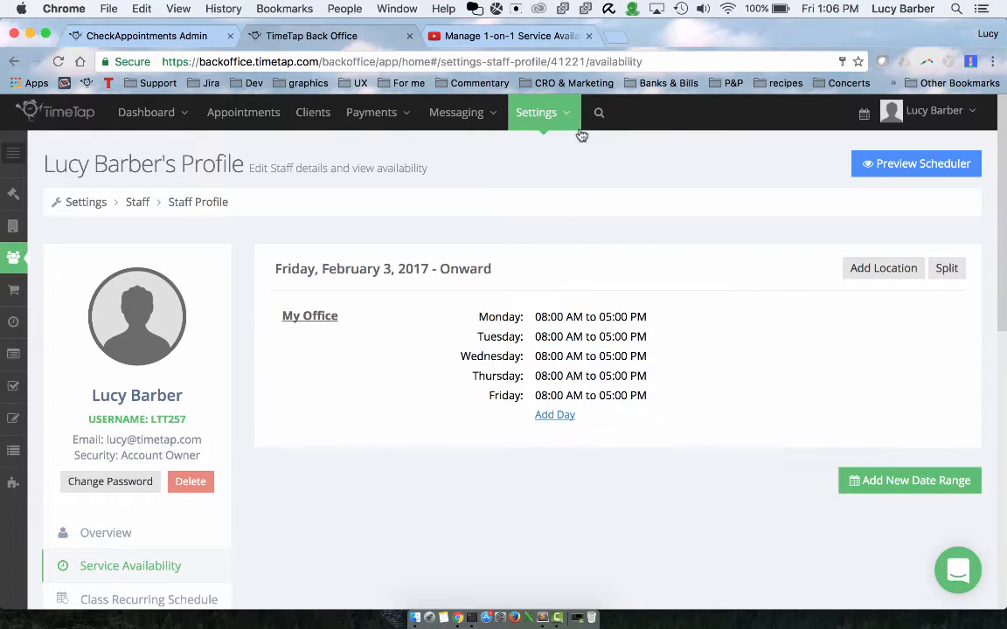
# - Review the active services and classes list and return to the service availability in your own staff profile
pyautogui.click(512, 113)
pyautogui.click(589, 229)
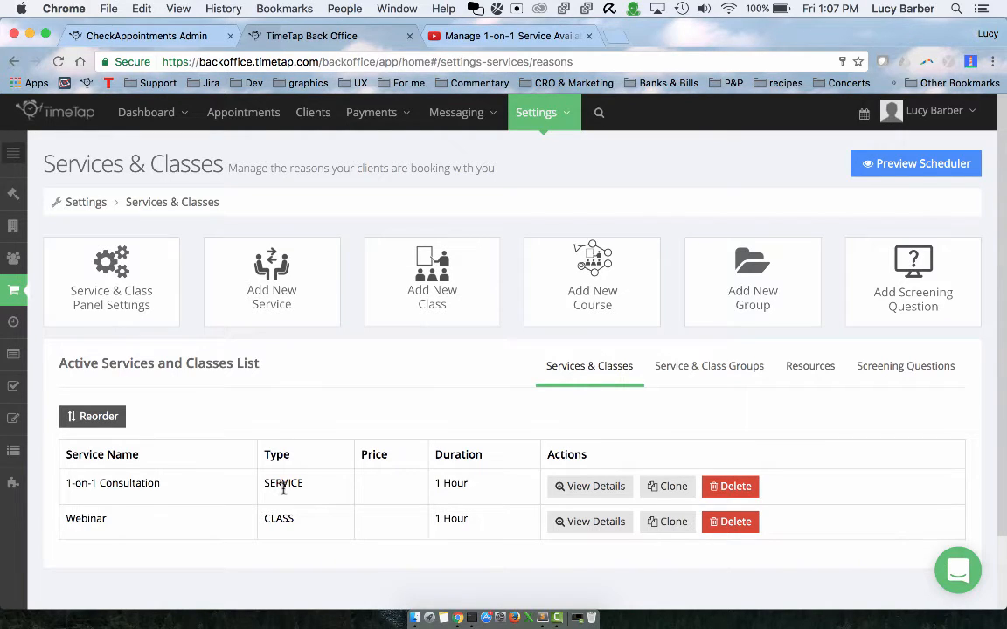
pyautogui.click(926, 111)
pyautogui.click(909, 141)
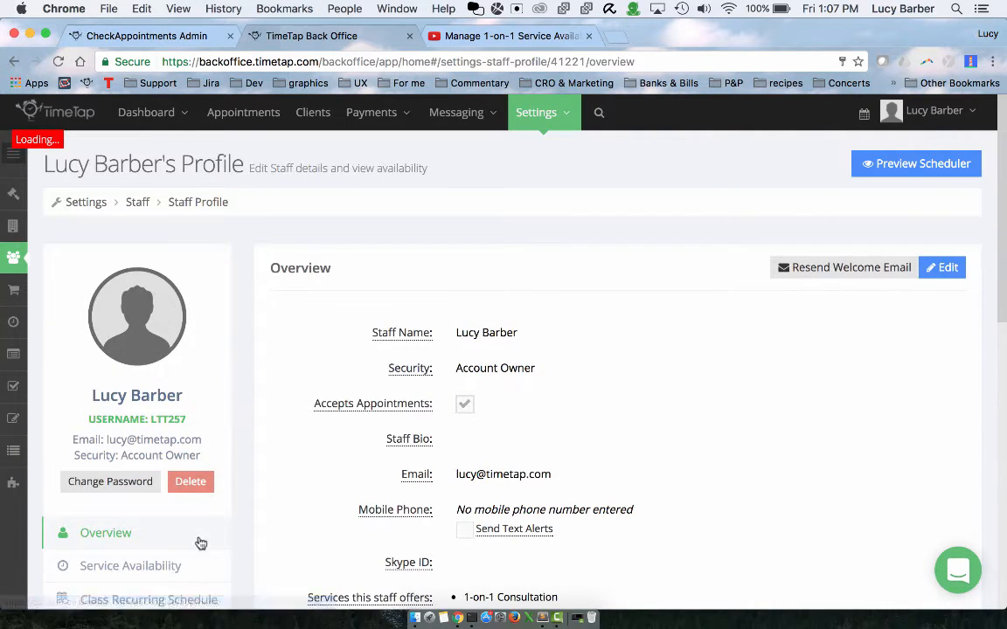
pyautogui.click(190, 568)
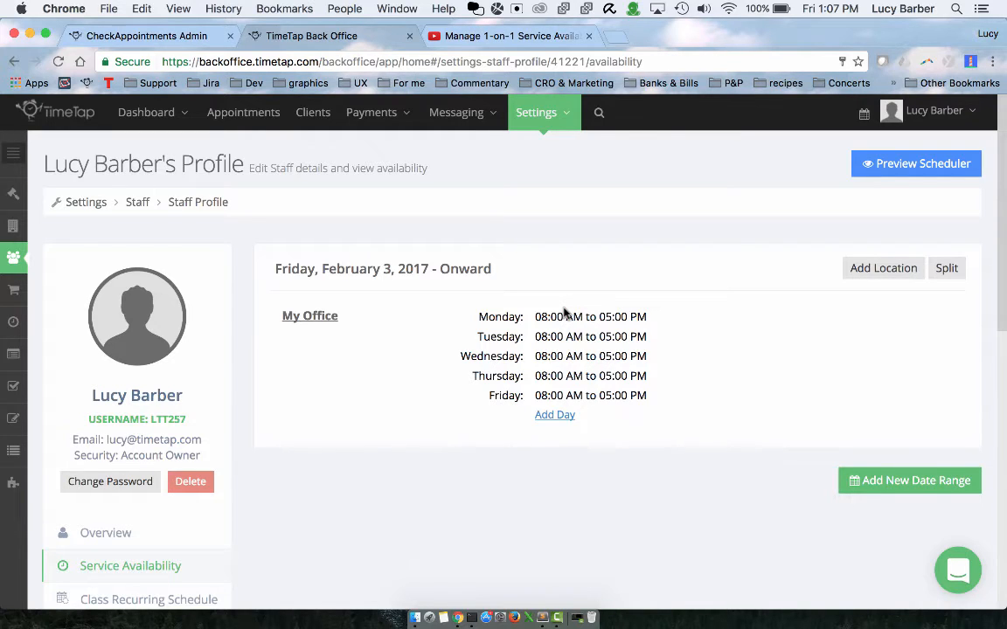
# - Preview the client scheduler for a 1-on-1 Consultation and check the times offered on February 9 and February 8, 2017
pyautogui.click(885, 166)
pyautogui.scroll(-2, 458, 185)
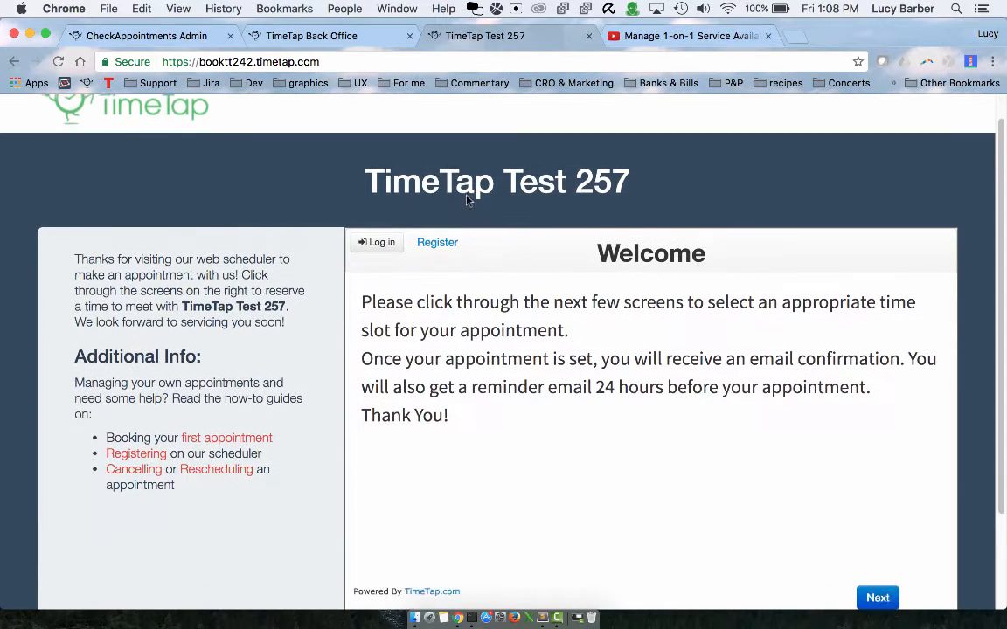
pyautogui.click(874, 584)
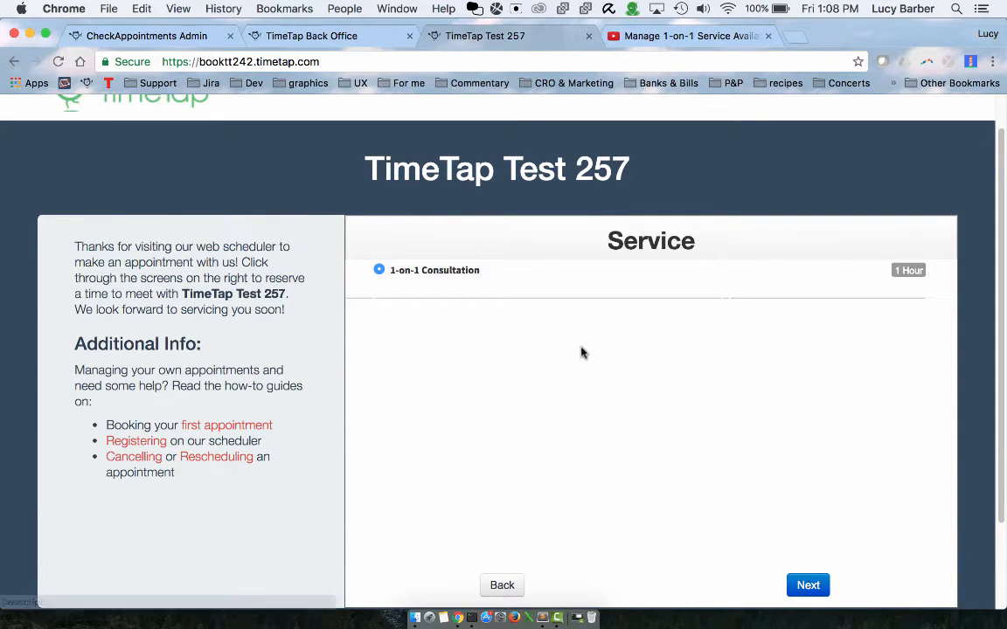
pyautogui.scroll(-1, 560, 346)
pyautogui.click(817, 566)
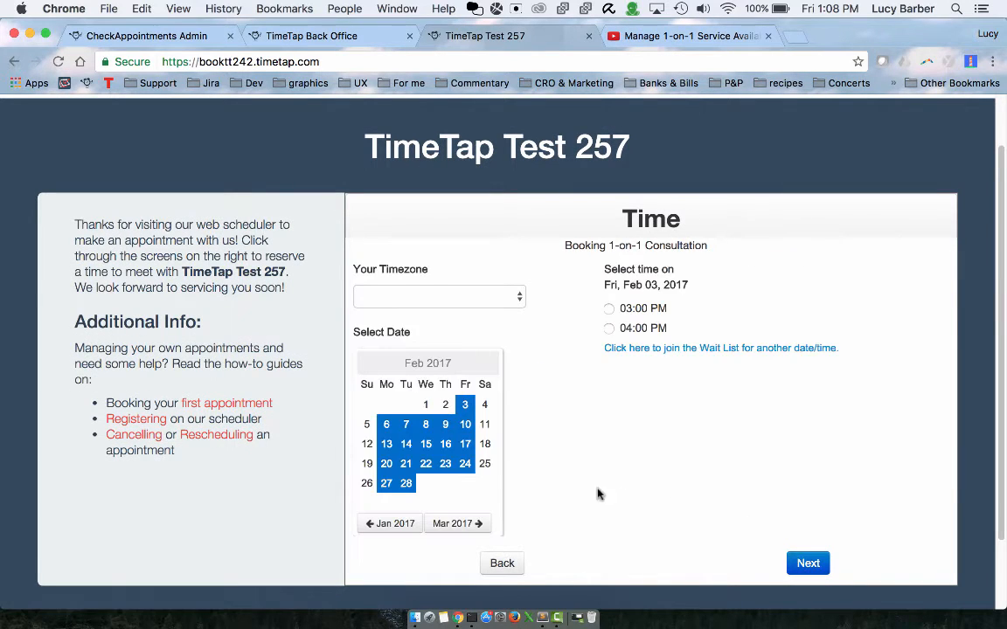
pyautogui.click(445, 424)
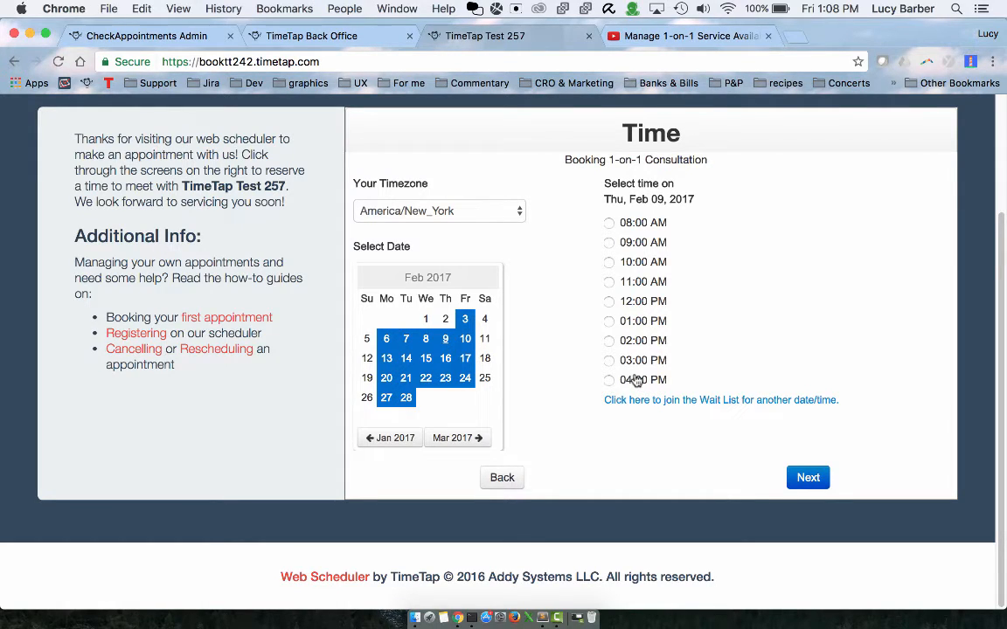
pyautogui.click(427, 341)
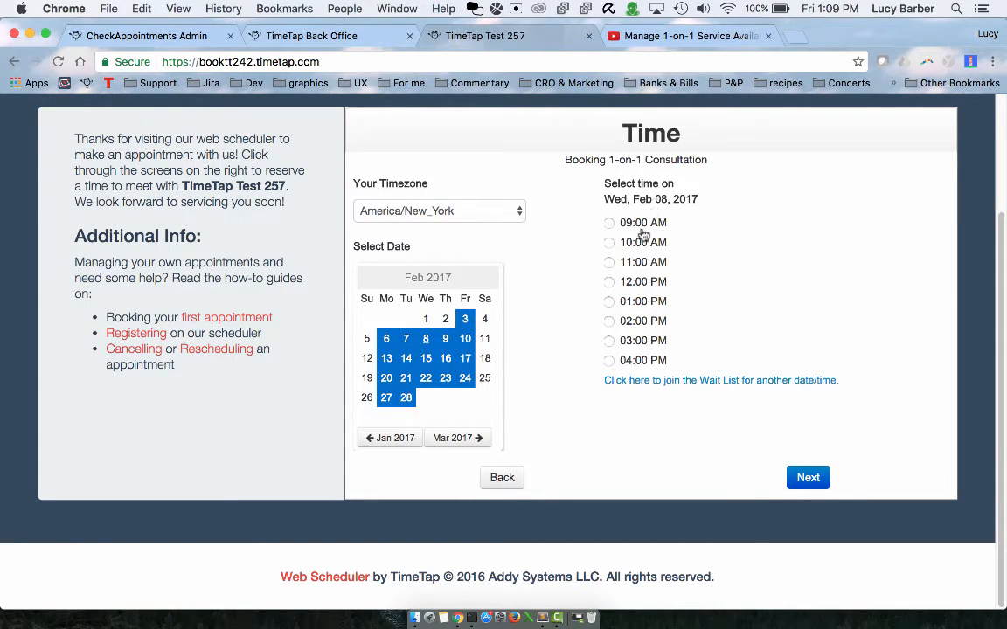
# - Check the scheduled appointments calendar in the TimeTap Back Office and reopen the service availability in your own staff profile
pyautogui.click(300, 37)
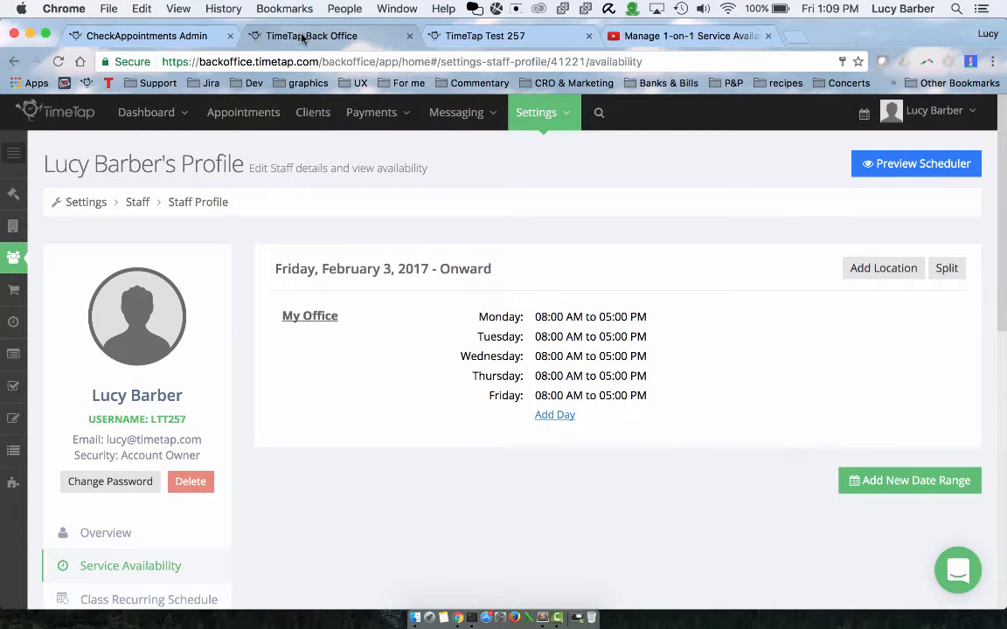
pyautogui.click(262, 119)
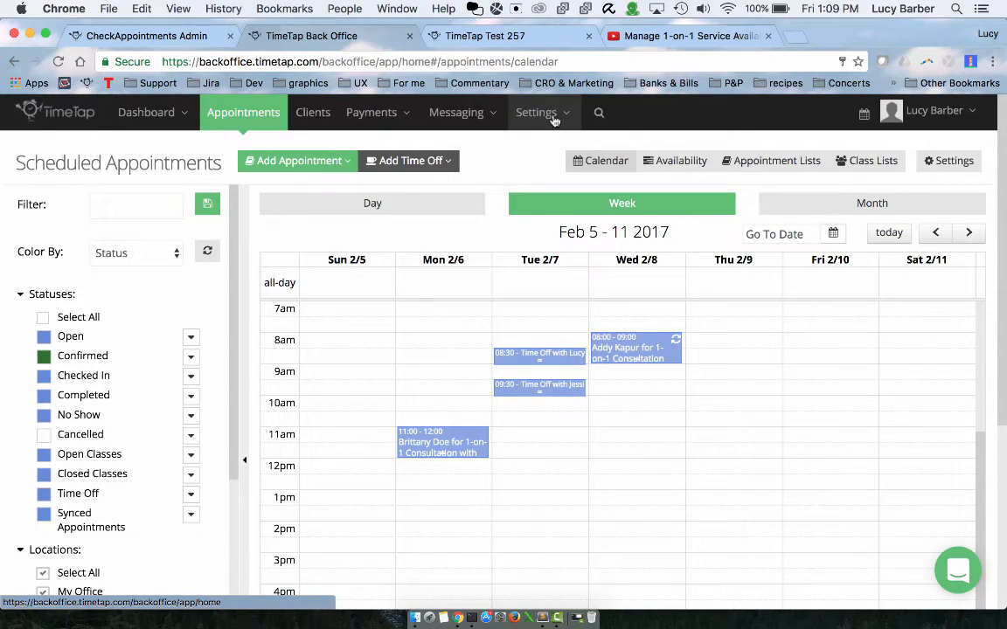
pyautogui.click(919, 115)
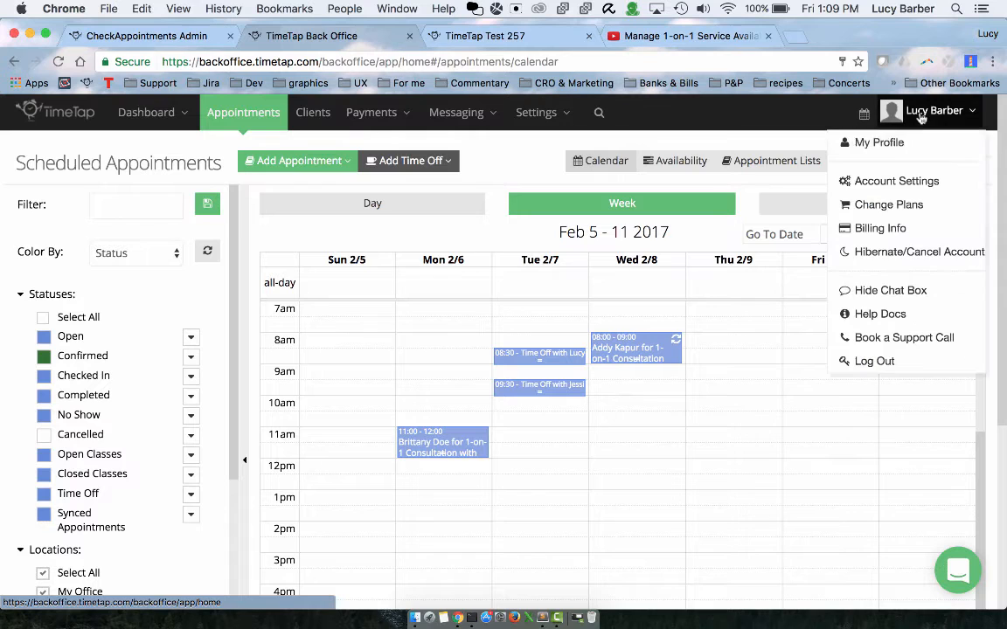
pyautogui.click(915, 147)
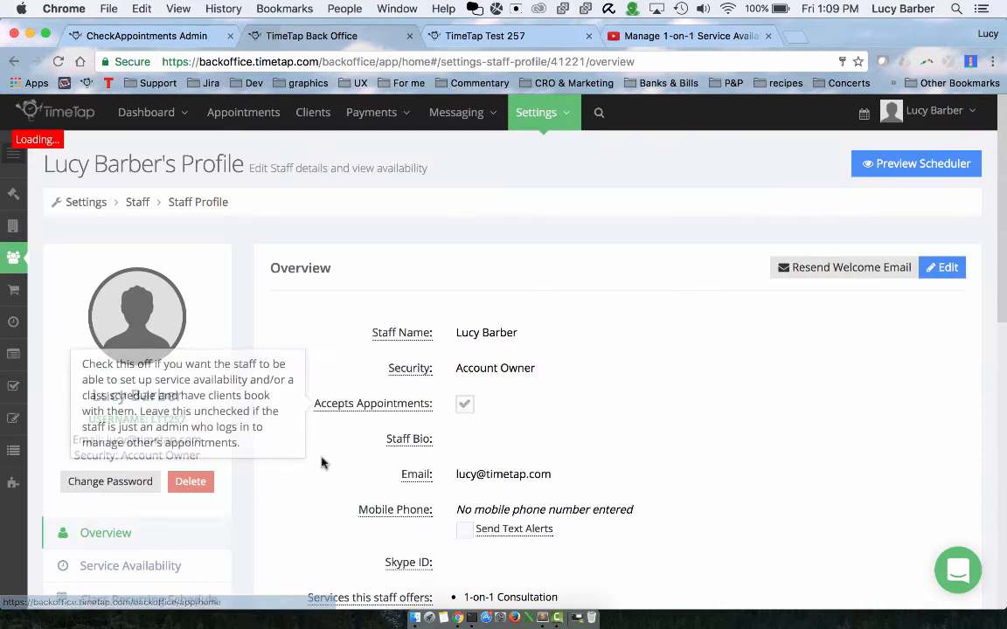
pyautogui.click(206, 557)
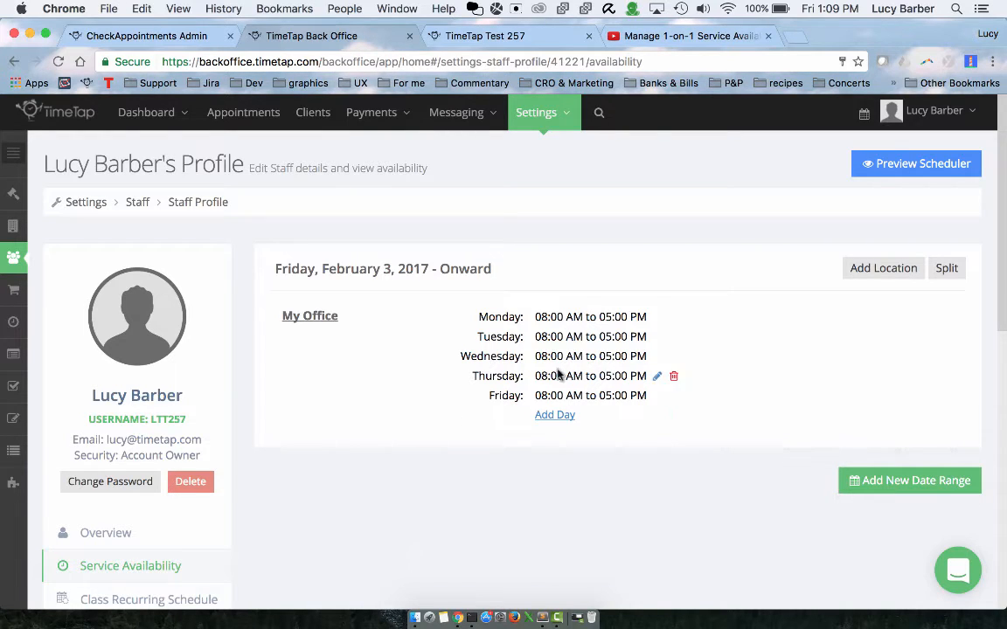
# - Add a break from 12:00 PM to 01:00 PM to Monday's hours at My Office and save it
pyautogui.click(564, 319)
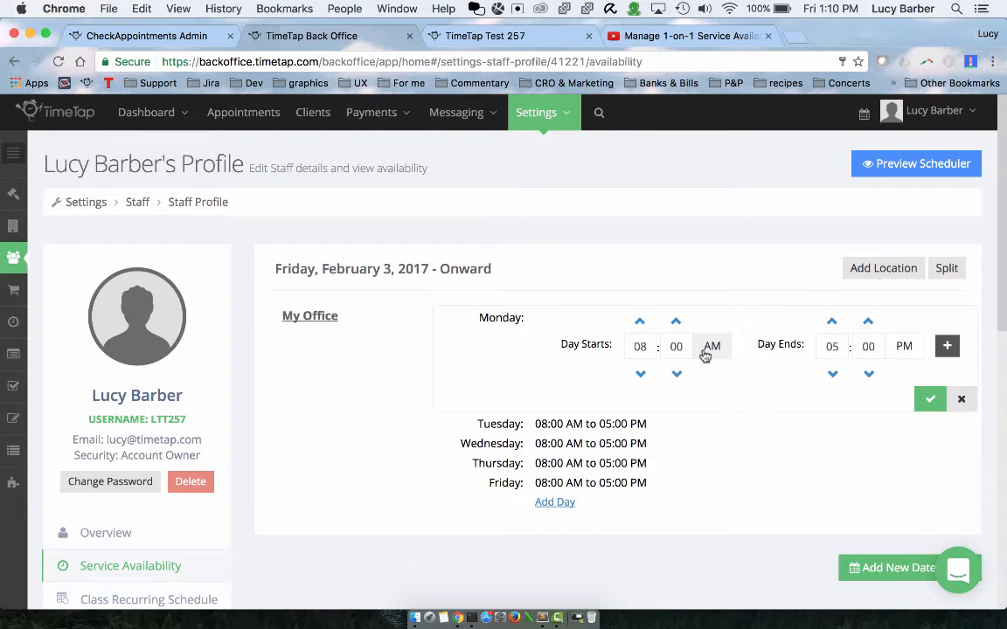
pyautogui.click(946, 346)
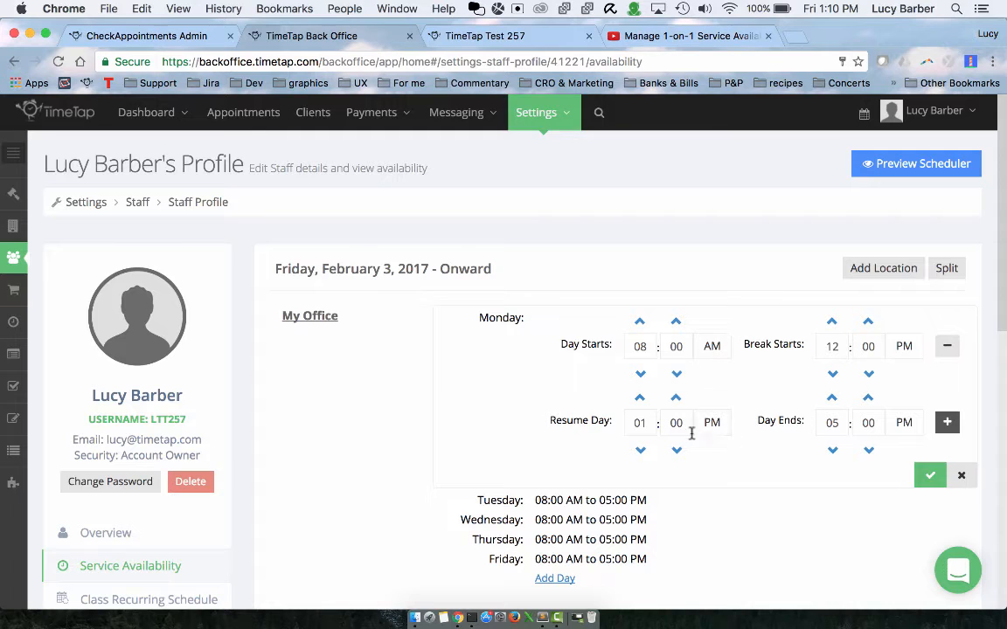
pyautogui.click(932, 476)
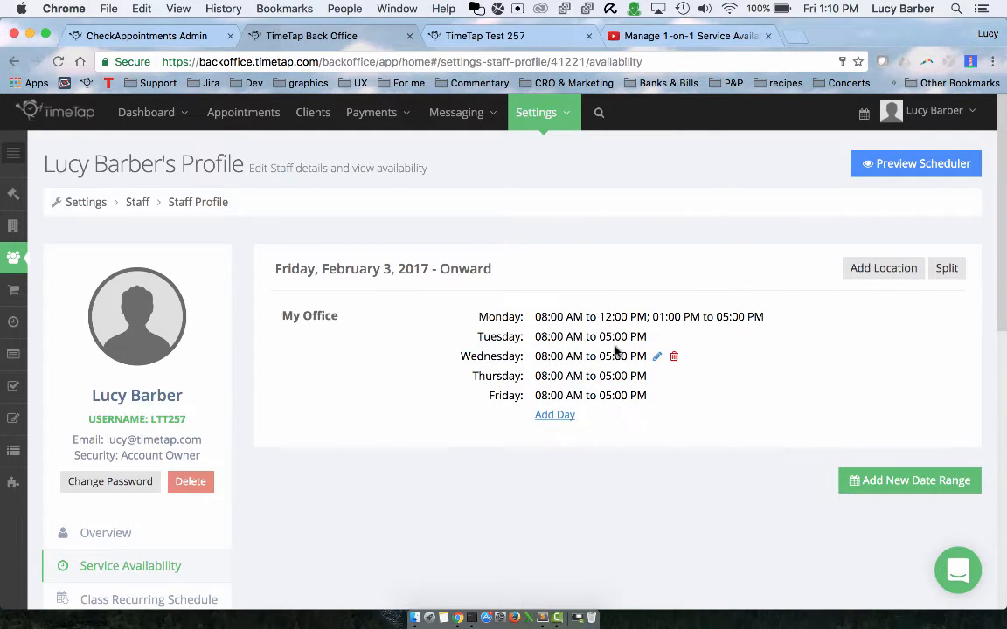
# - Set Tuesday's start time at My Office to 10:00 AM and save the change
pyautogui.click(657, 336)
pyautogui.click(640, 340)
pyautogui.click(640, 341)
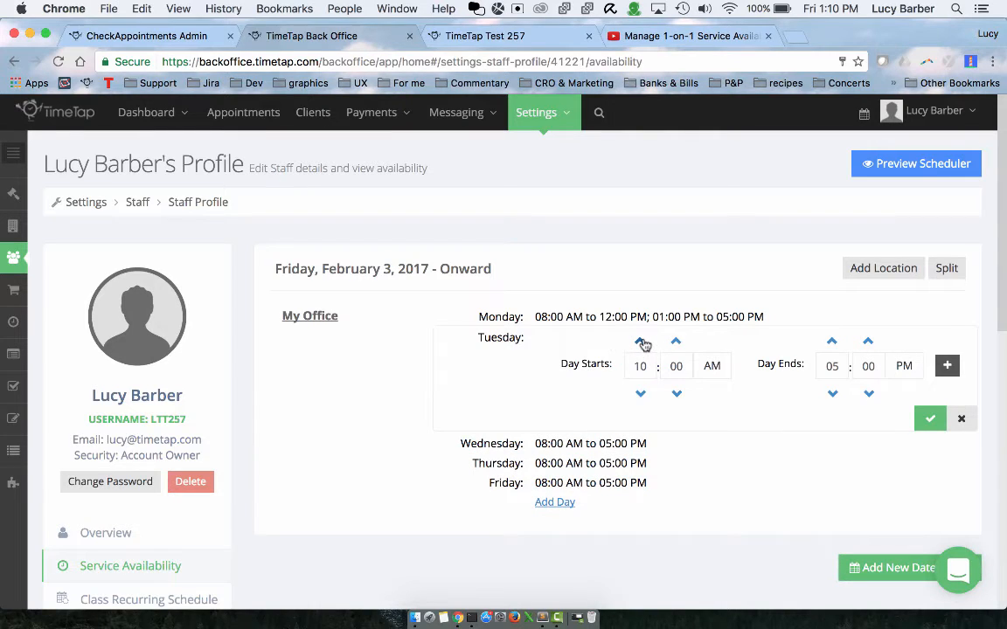
pyautogui.click(927, 419)
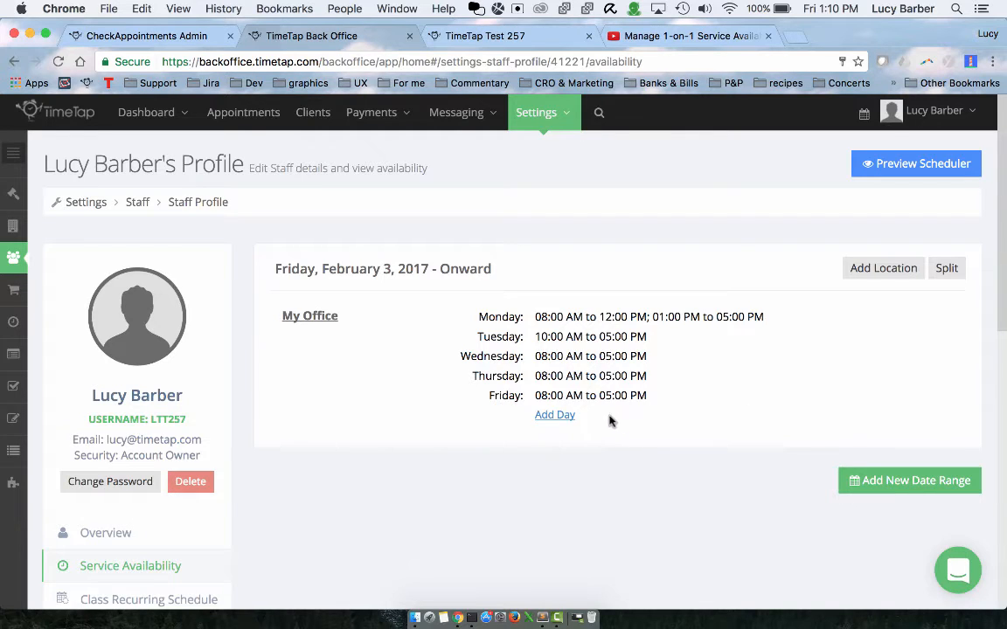
pyautogui.click(555, 416)
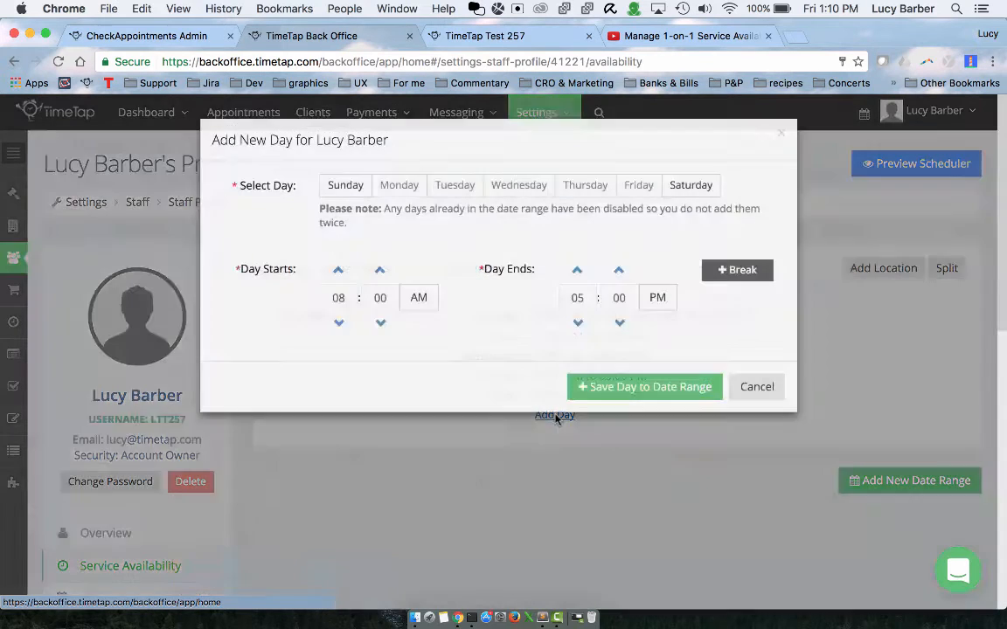
pyautogui.click(682, 189)
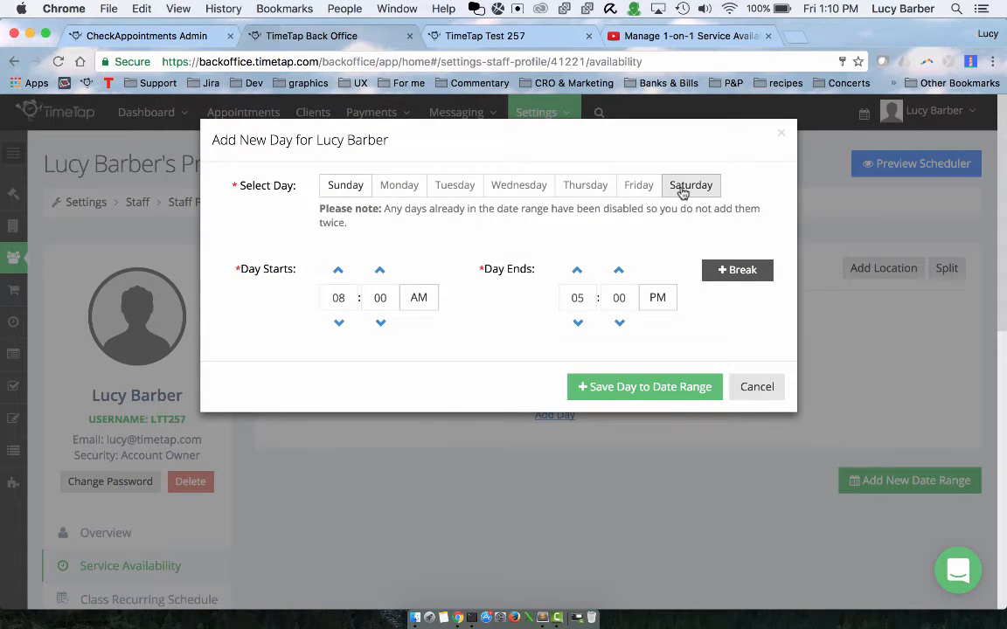
pyautogui.click(760, 387)
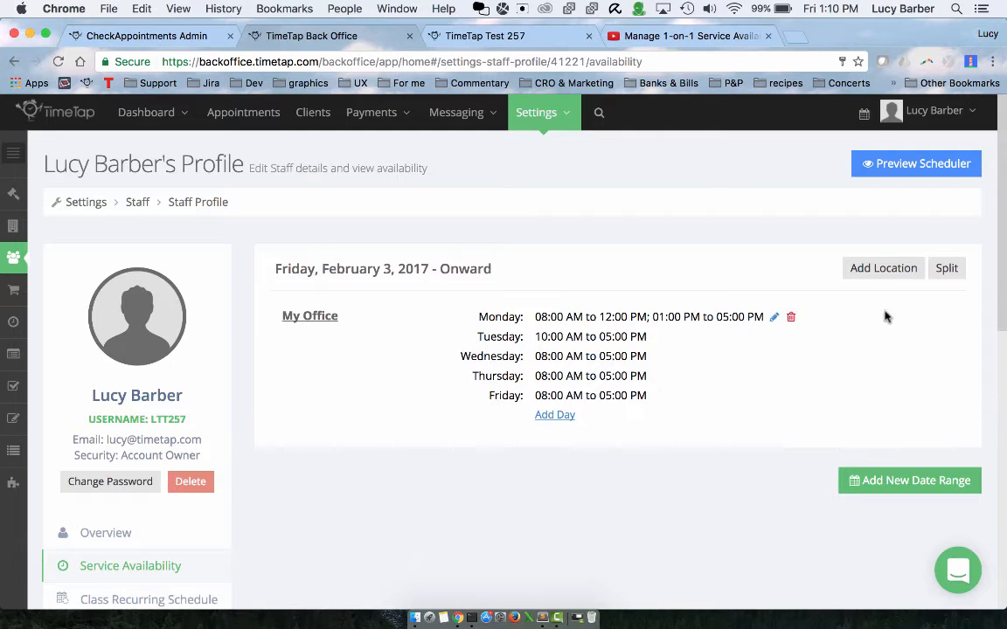
# - Split the availability date range into two ranges, with the split starting on March 1, 2017
pyautogui.click(946, 270)
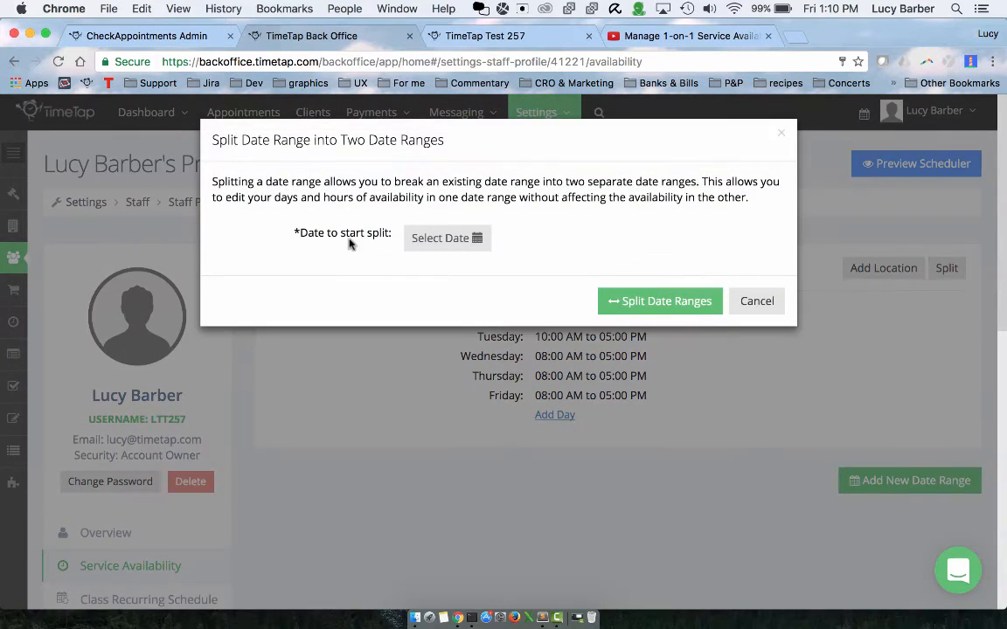
pyautogui.click(427, 238)
pyautogui.click(624, 265)
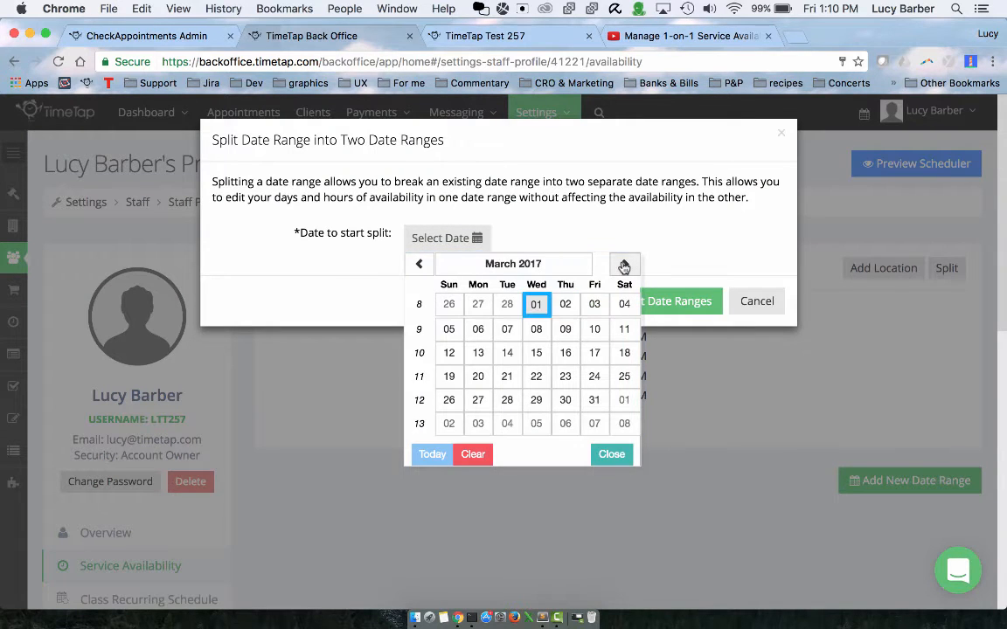
pyautogui.click(536, 304)
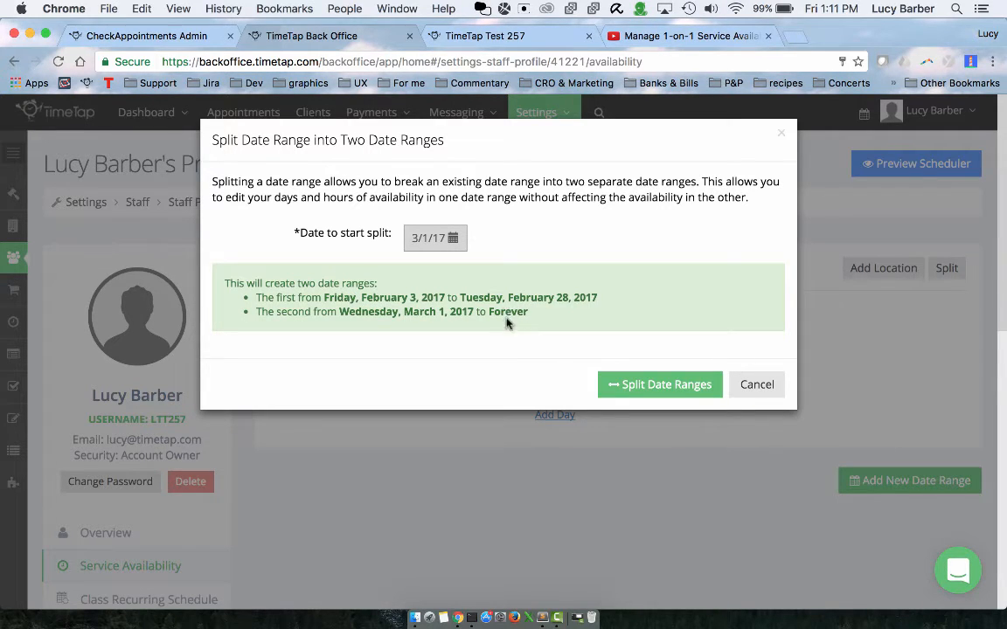
pyautogui.click(639, 394)
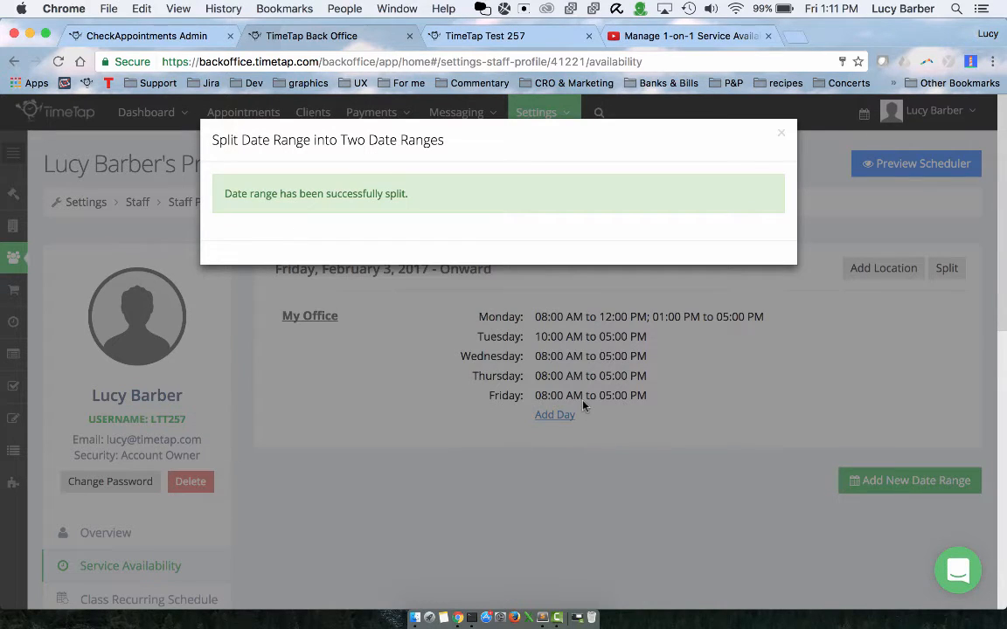
# - Delete Wednesday from the My Office availability in the date range starting March 1, 2017
pyautogui.scroll(-2, 568, 397)
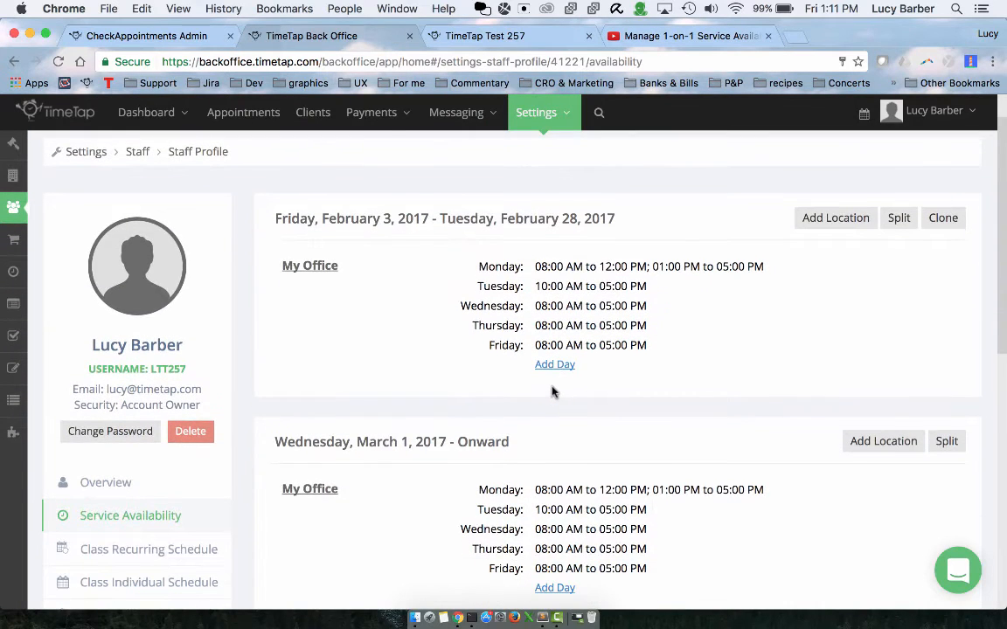
pyautogui.scroll(-2, 551, 393)
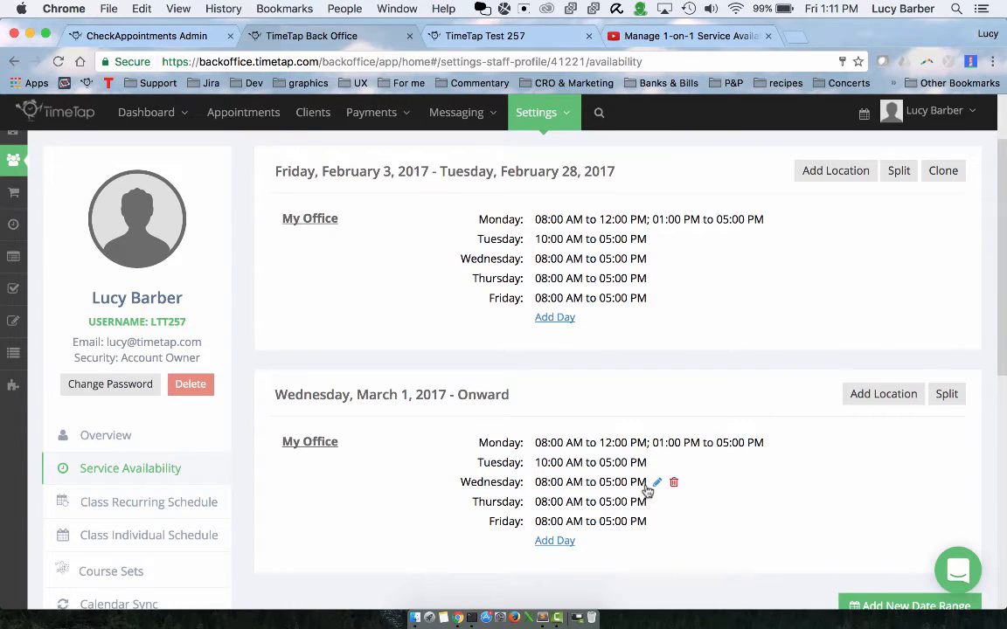
pyautogui.click(676, 486)
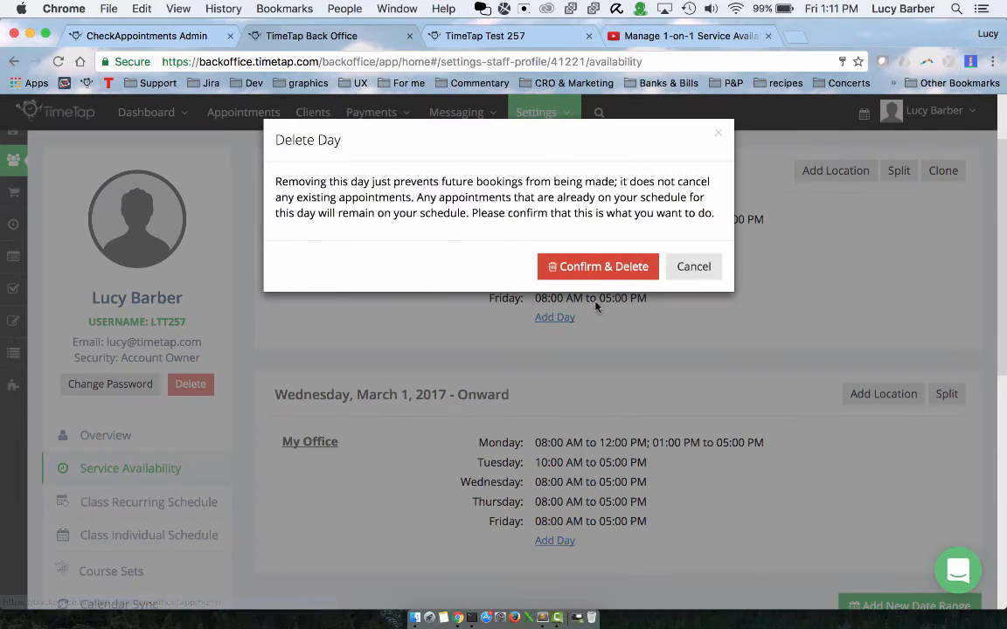
pyautogui.click(563, 266)
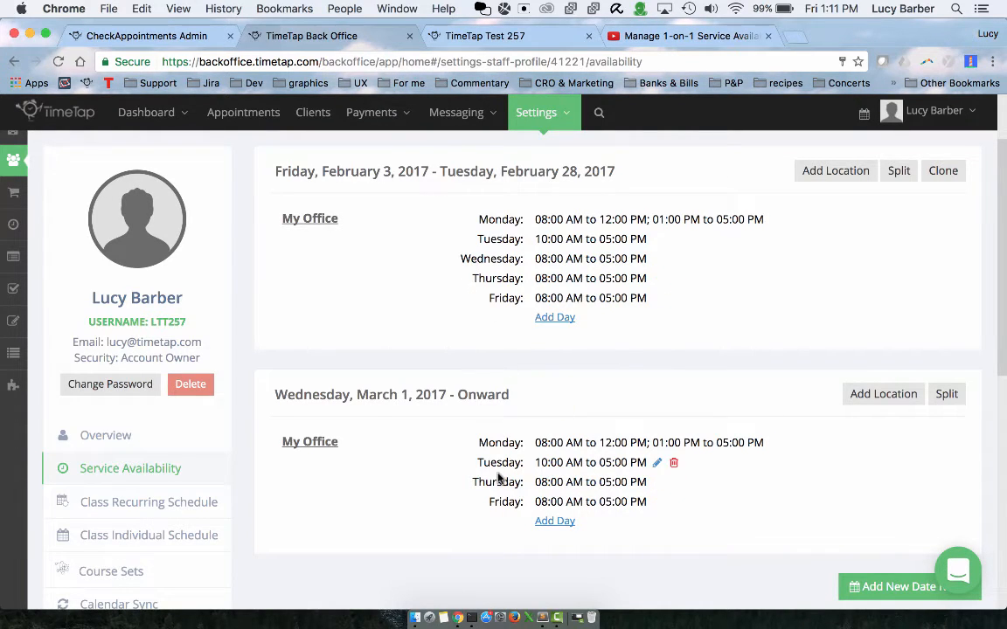
# - Preview the client scheduler and check the bookable dates for the 1-on-1 Consultation in March 2017
pyautogui.scroll(1, 525, 463)
pyautogui.scroll(5, 568, 411)
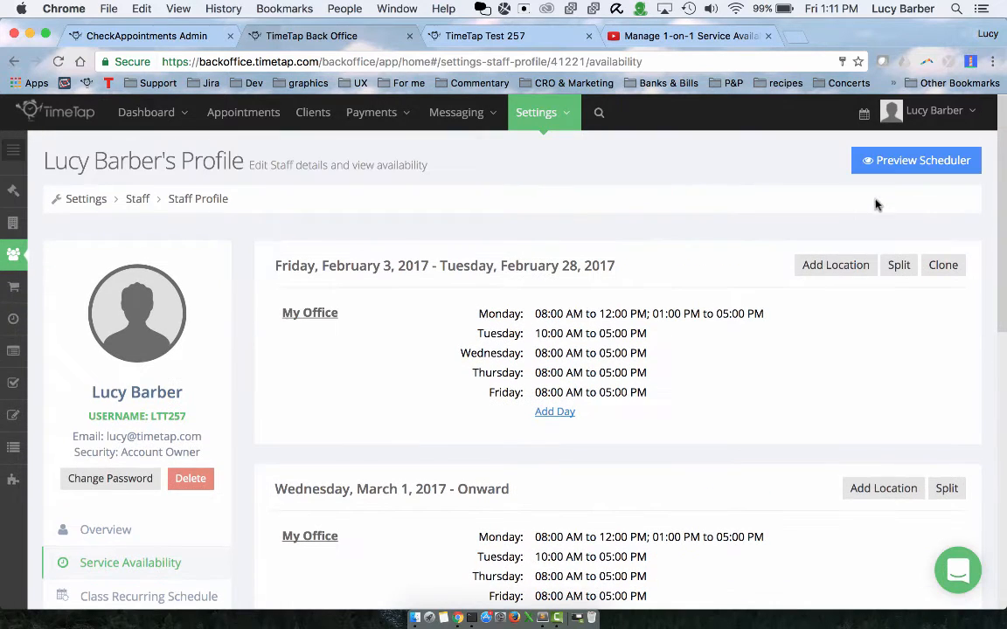
pyautogui.click(900, 164)
pyautogui.scroll(-2, 794, 310)
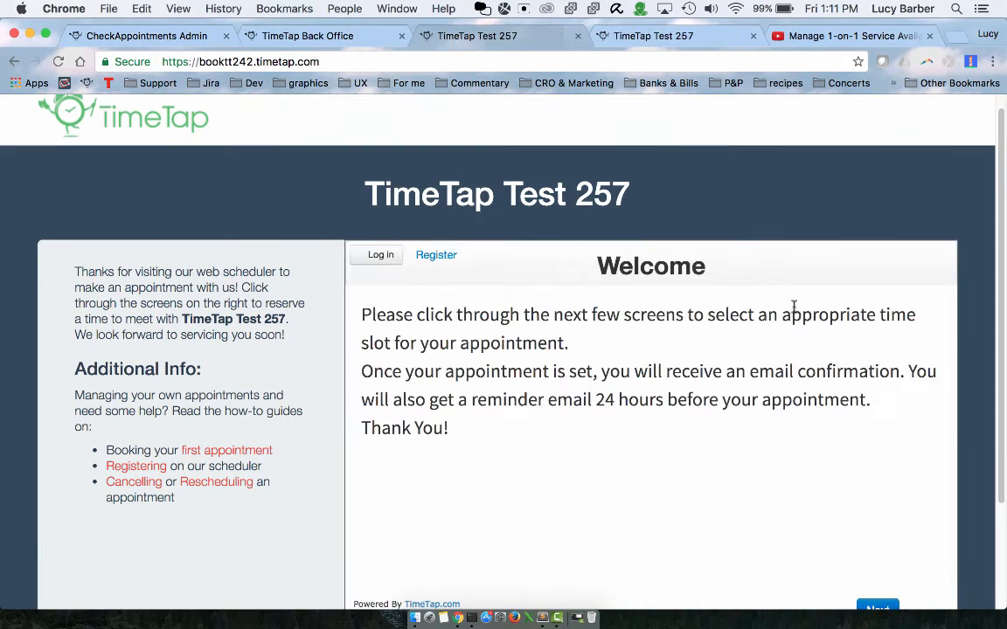
pyautogui.click(878, 592)
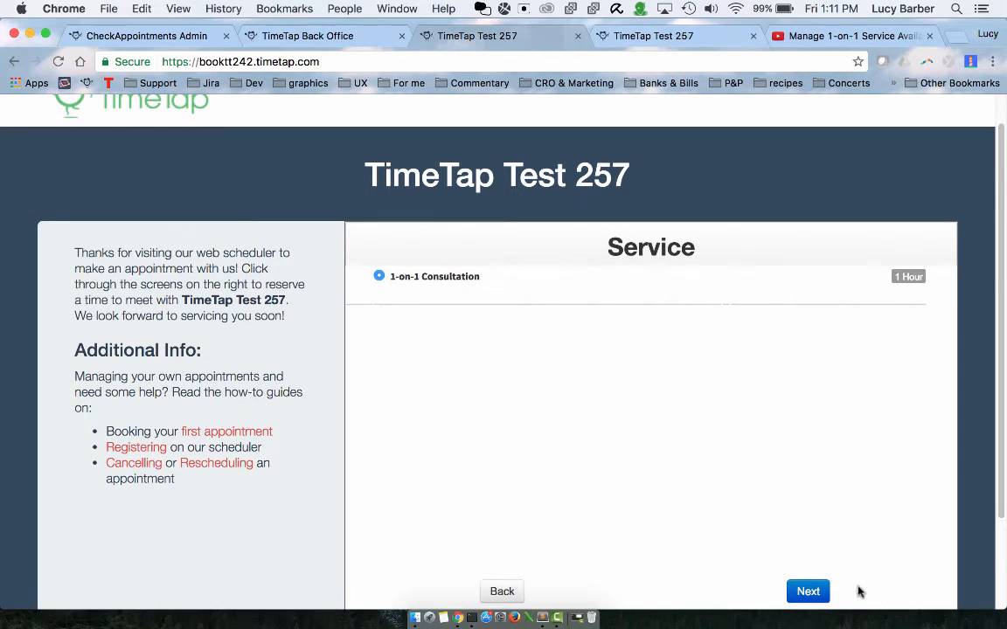
pyautogui.click(807, 591)
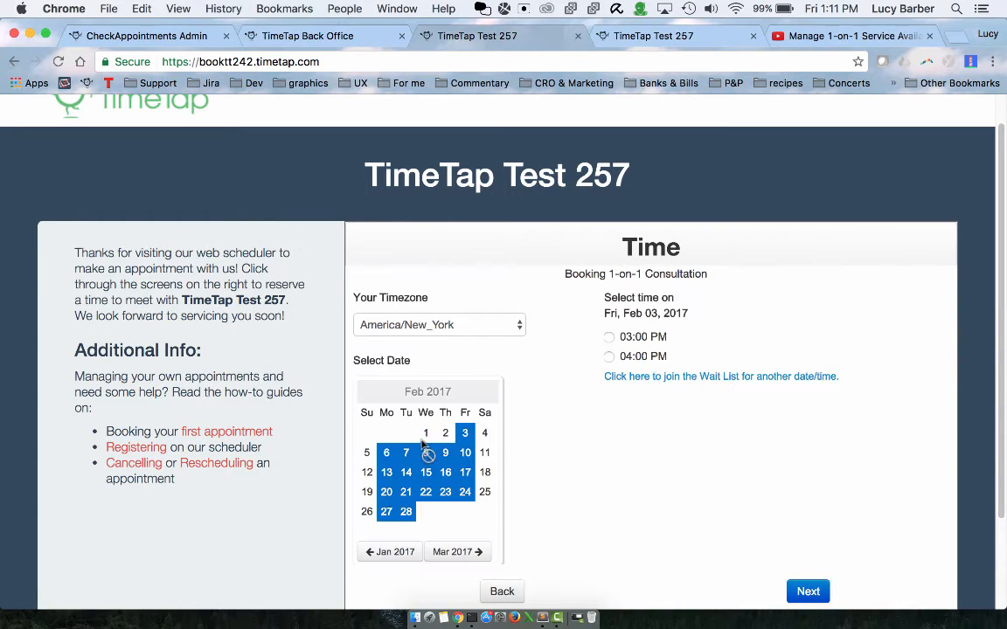
pyautogui.click(458, 553)
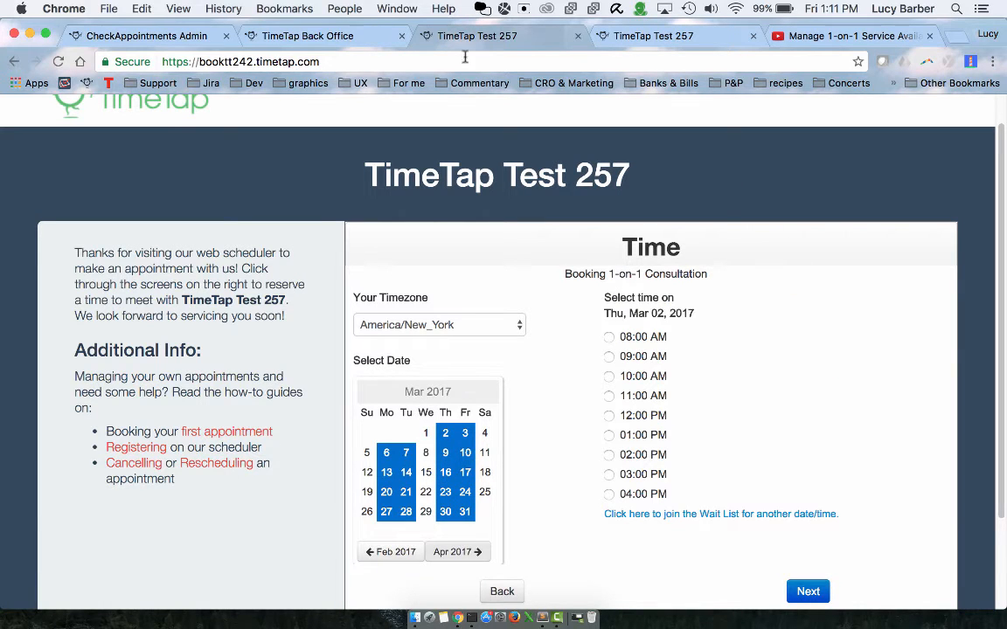
# - Return to the back office and set the end date of the range starting March 1, 2017 to March 31, 2017
pyautogui.click(299, 36)
pyautogui.scroll(-1, 446, 319)
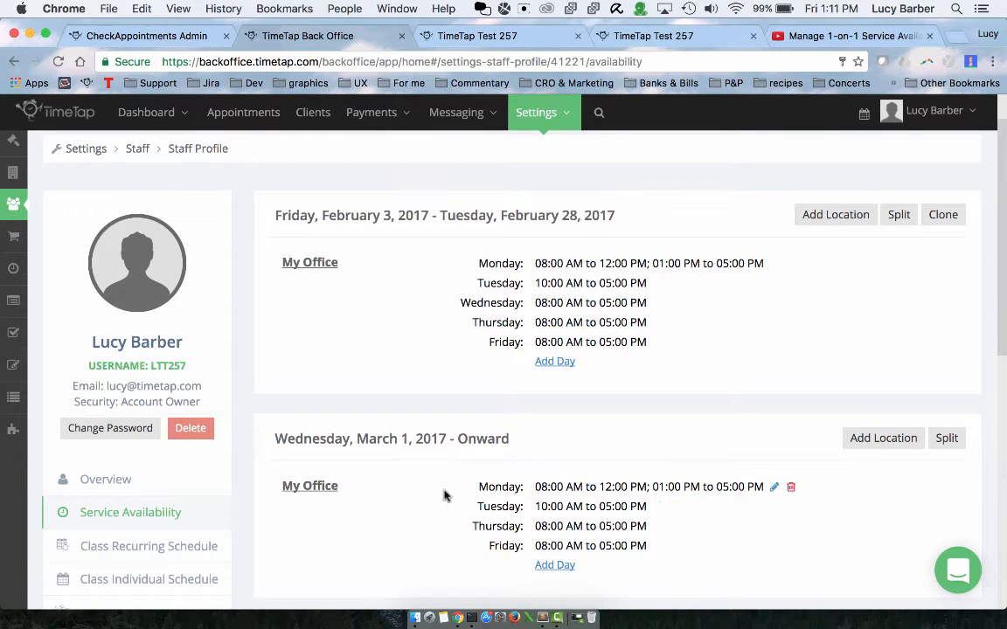
pyautogui.scroll(-1, 441, 491)
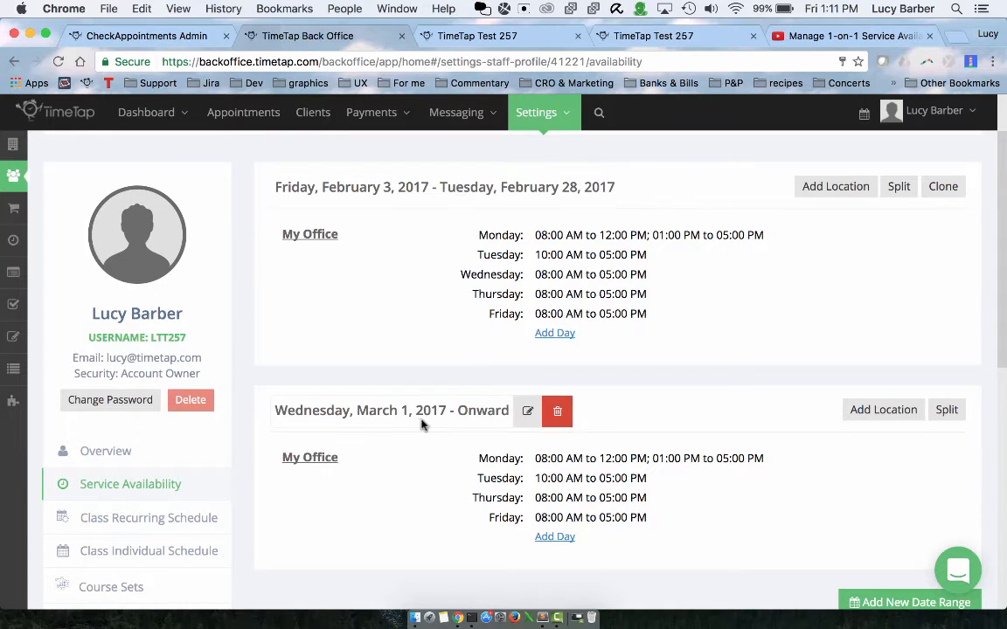
pyautogui.click(453, 413)
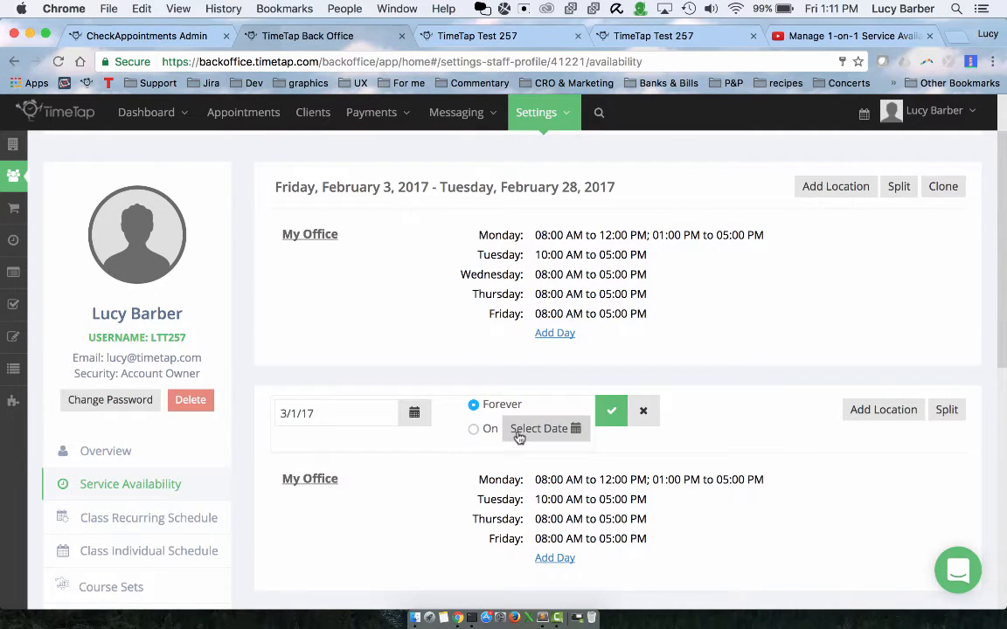
pyautogui.click(524, 429)
pyautogui.click(725, 438)
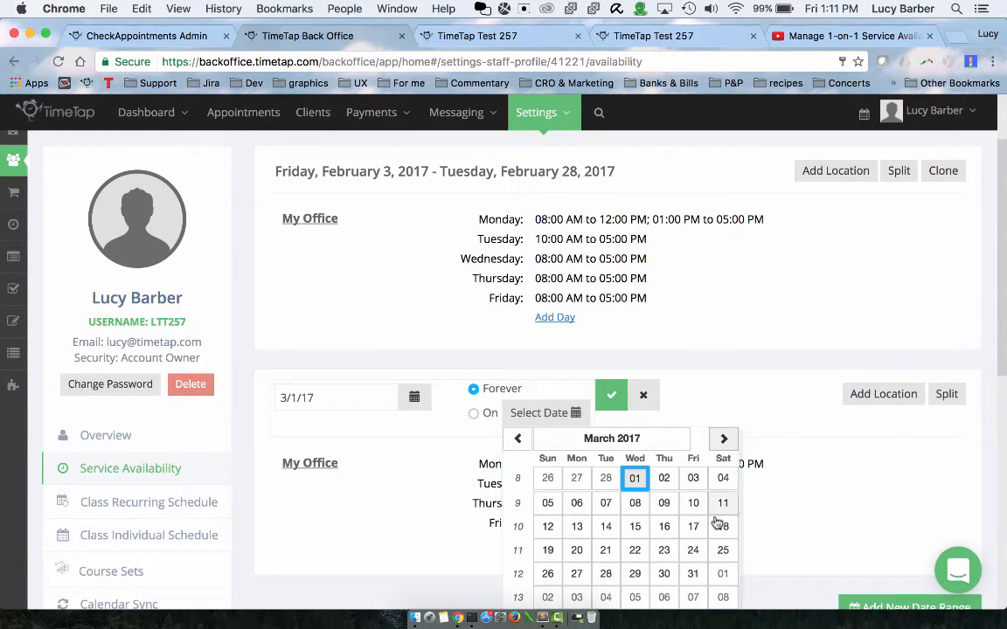
pyautogui.click(693, 574)
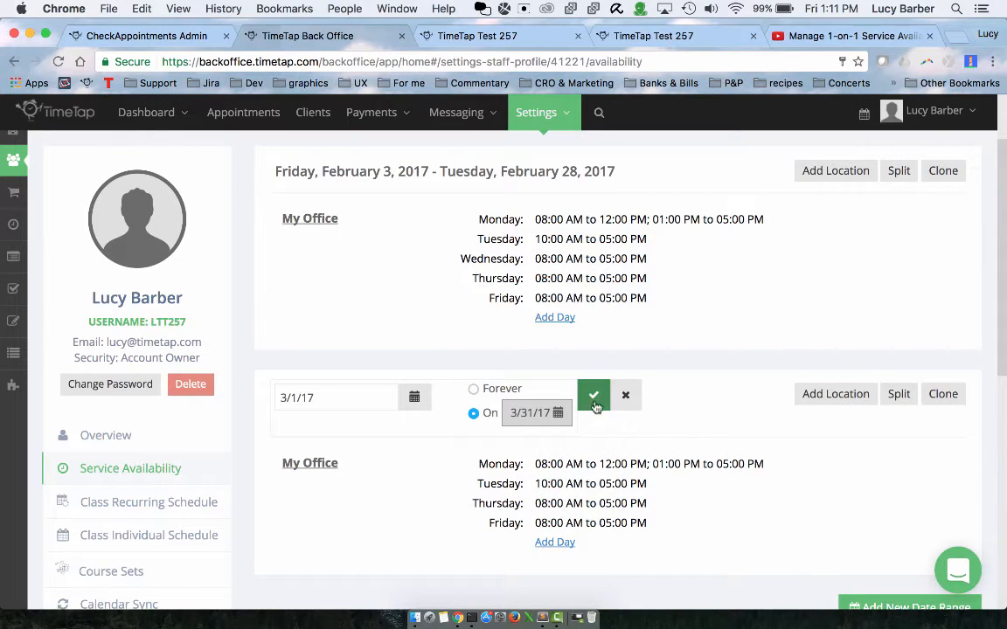
pyautogui.click(593, 395)
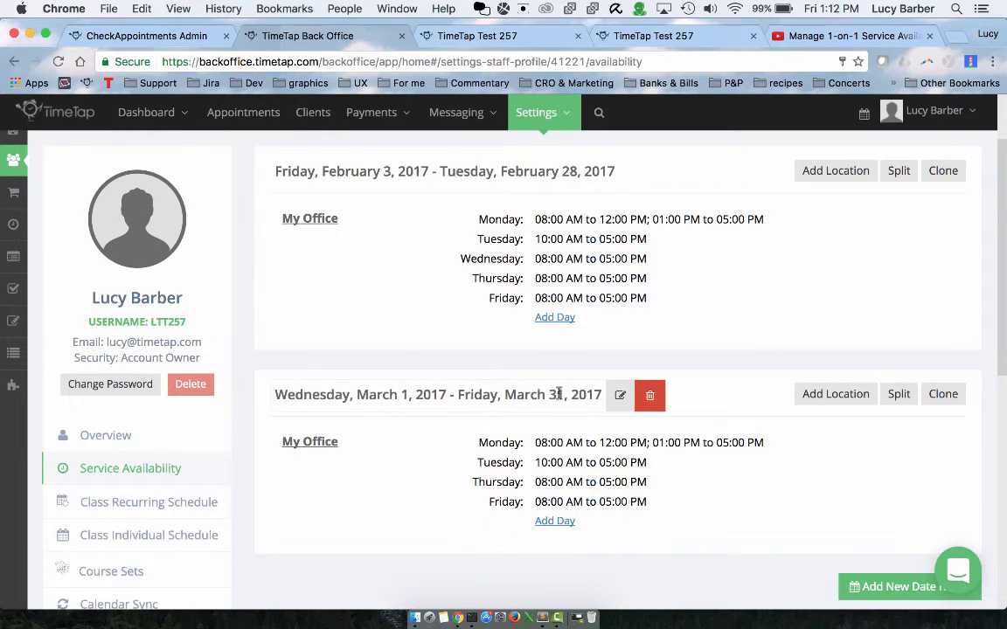
# - Clone the February 3 to 28, 2017 availability to a new date range starting April 1, 2017 and lasting forever
pyautogui.click(943, 172)
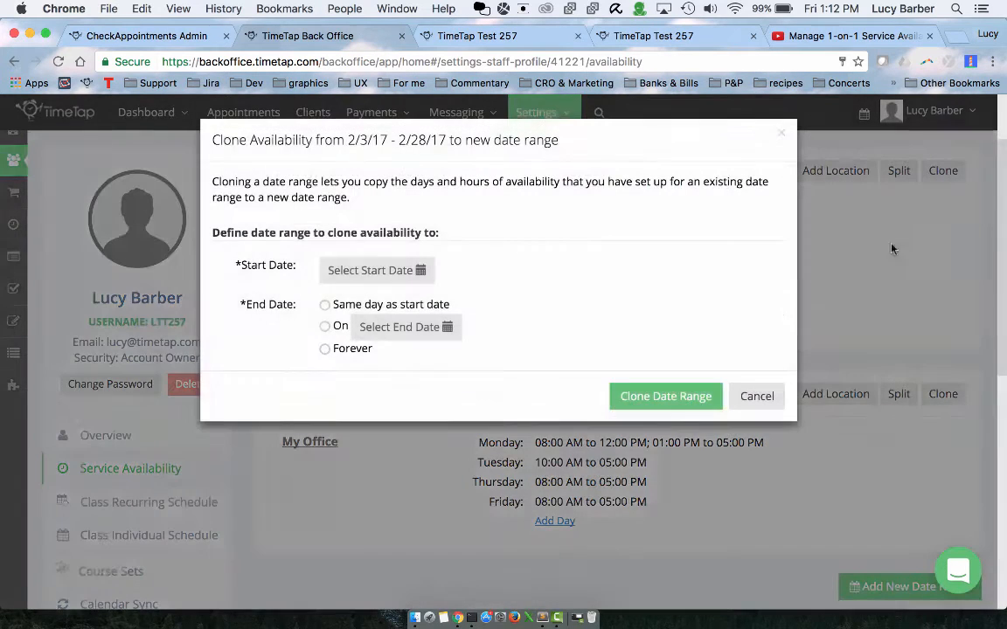
pyautogui.click(414, 270)
pyautogui.click(542, 298)
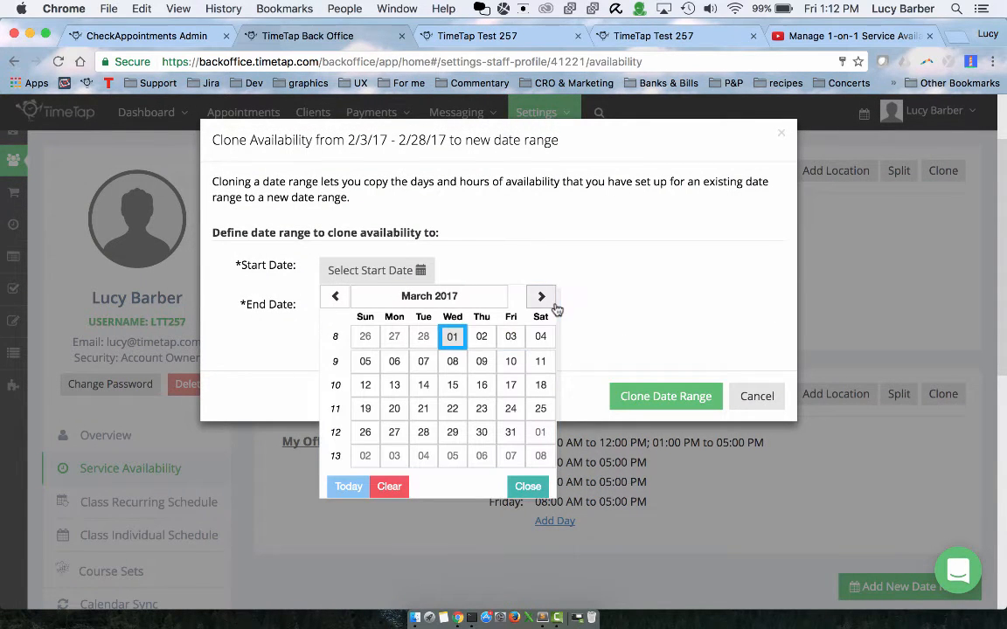
pyautogui.click(540, 299)
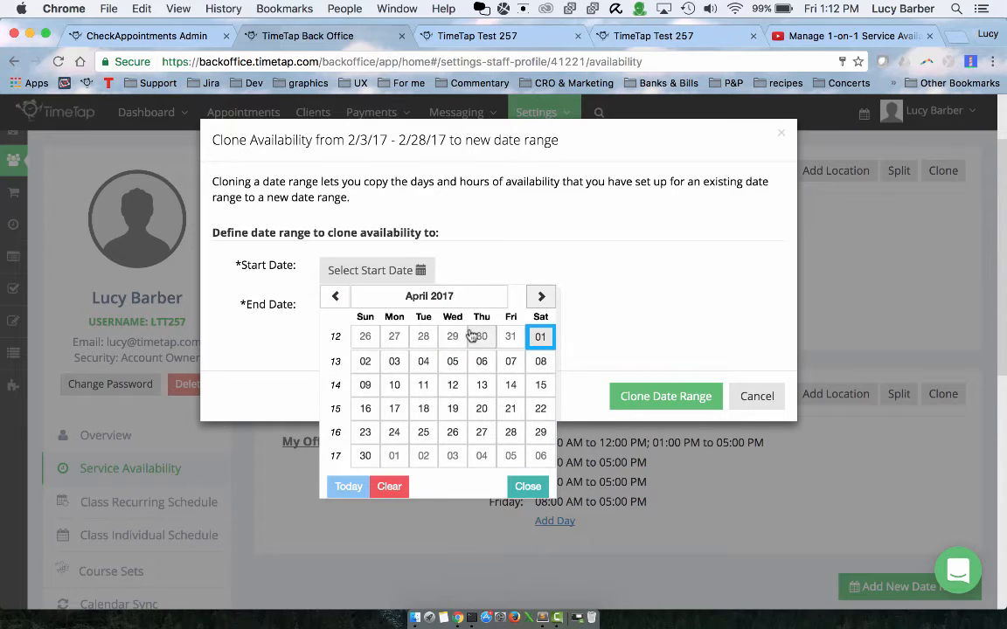
pyautogui.click(541, 337)
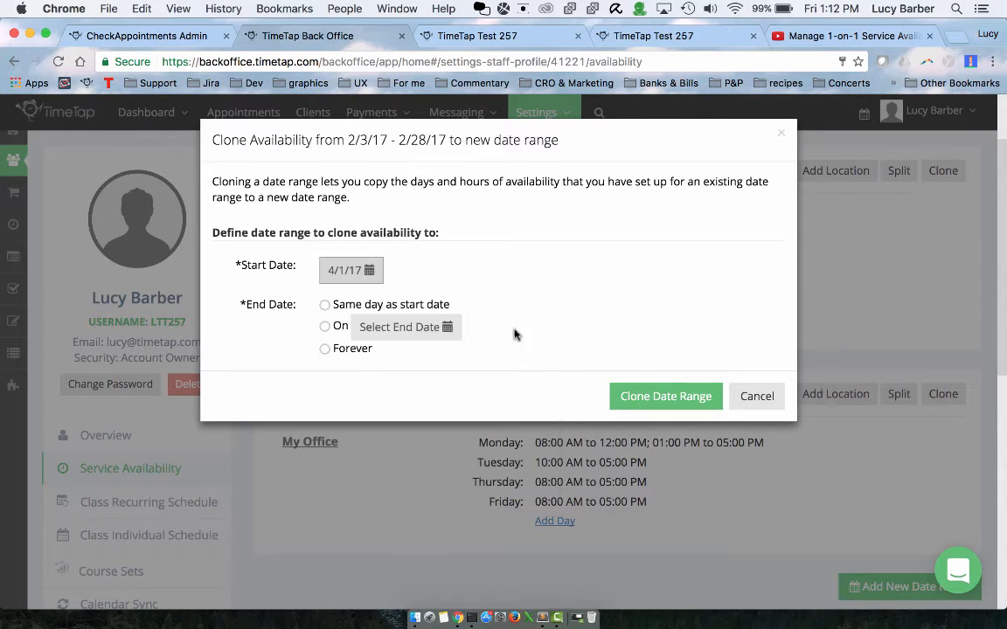
pyautogui.click(355, 351)
pyautogui.click(683, 406)
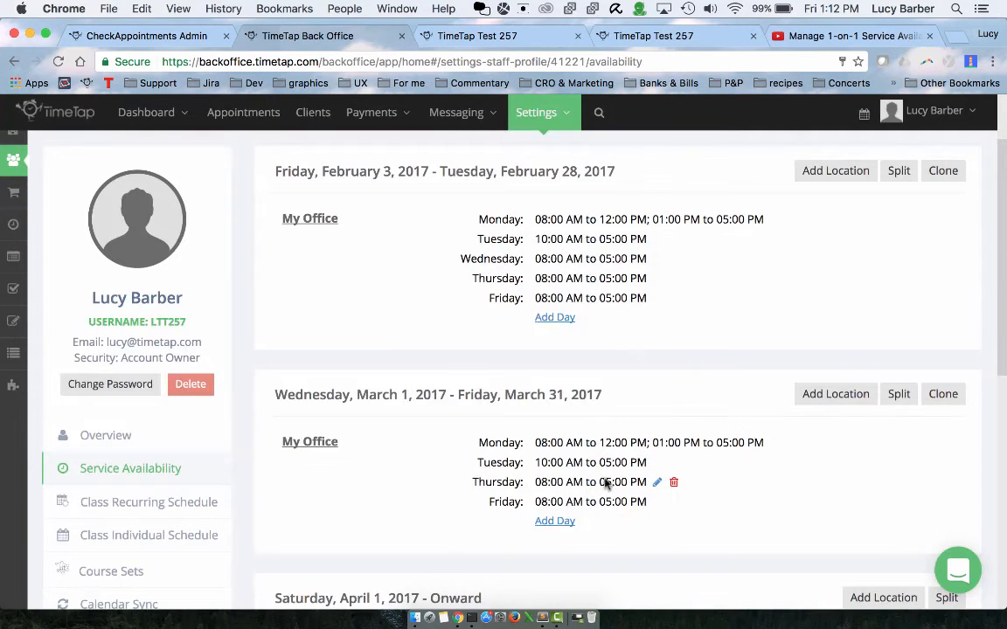
# - Check the cloned range's days, and view the bookable dates for April 2017 in the client scheduler
pyautogui.scroll(-1, 579, 467)
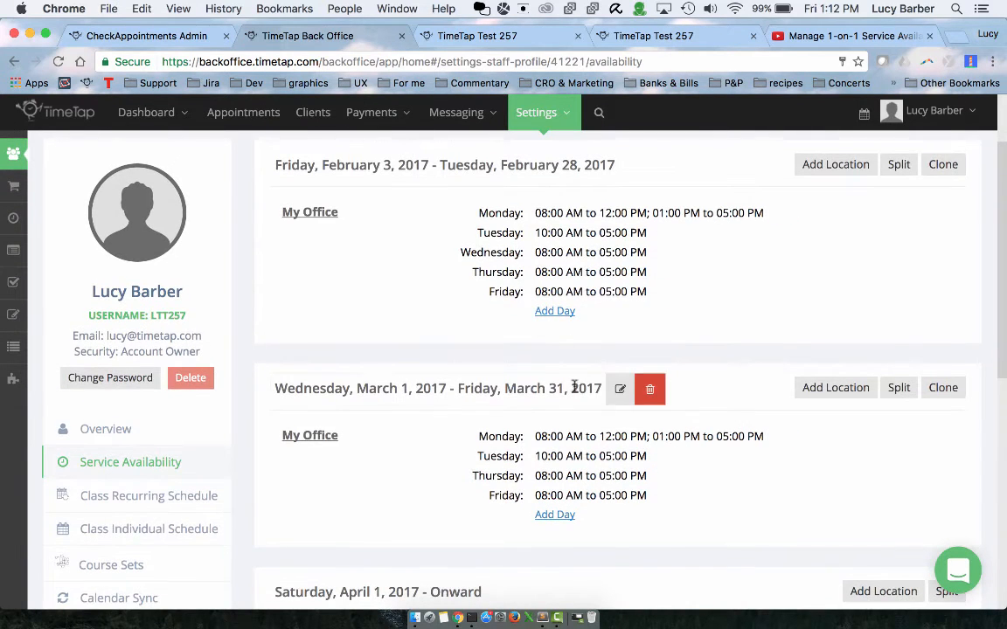
pyautogui.scroll(-5, 574, 385)
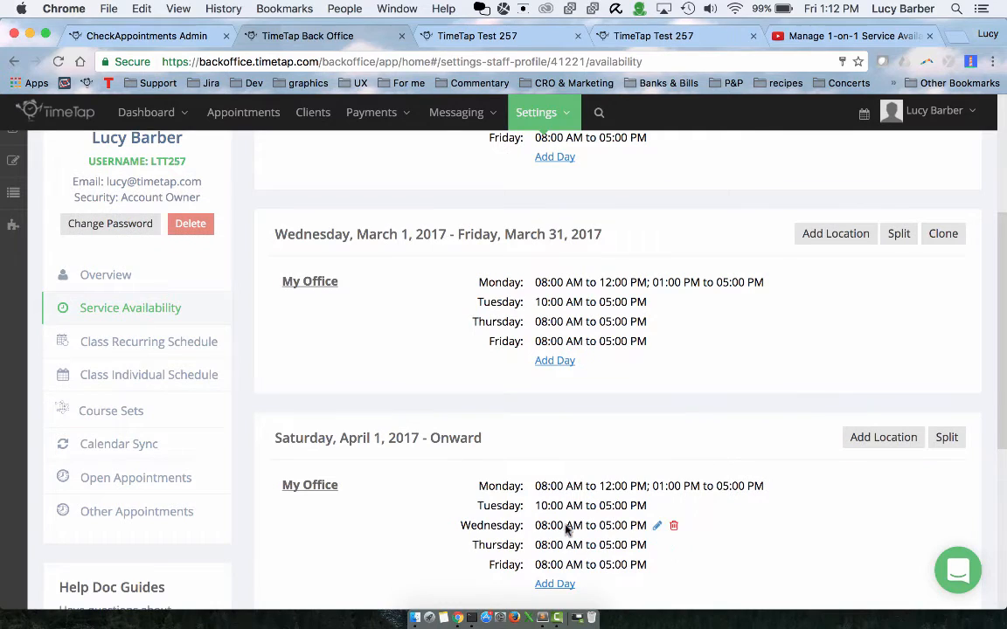
pyautogui.click(496, 39)
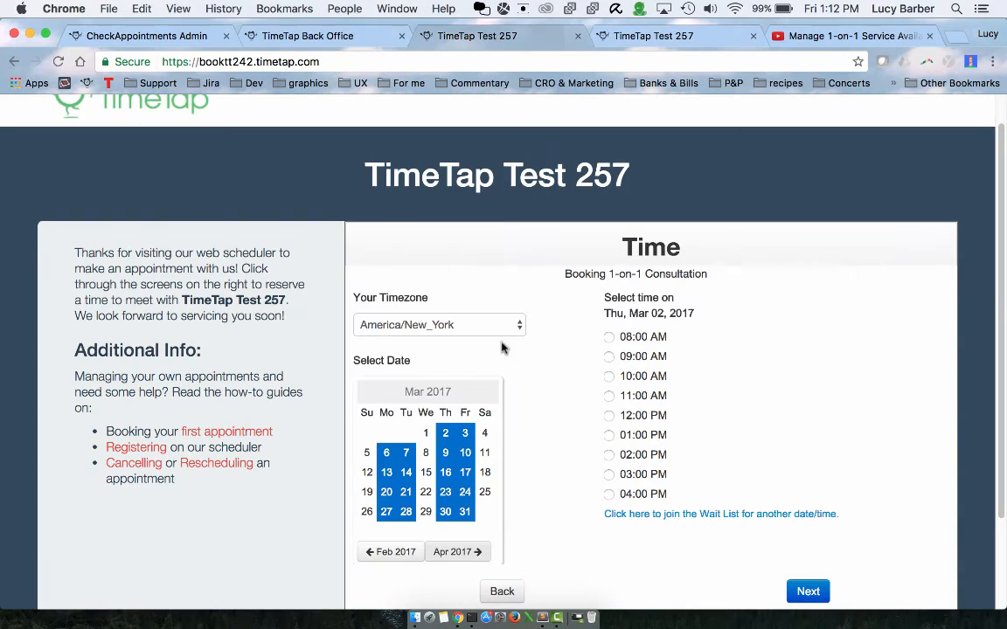
pyautogui.click(462, 560)
pyautogui.click(425, 469)
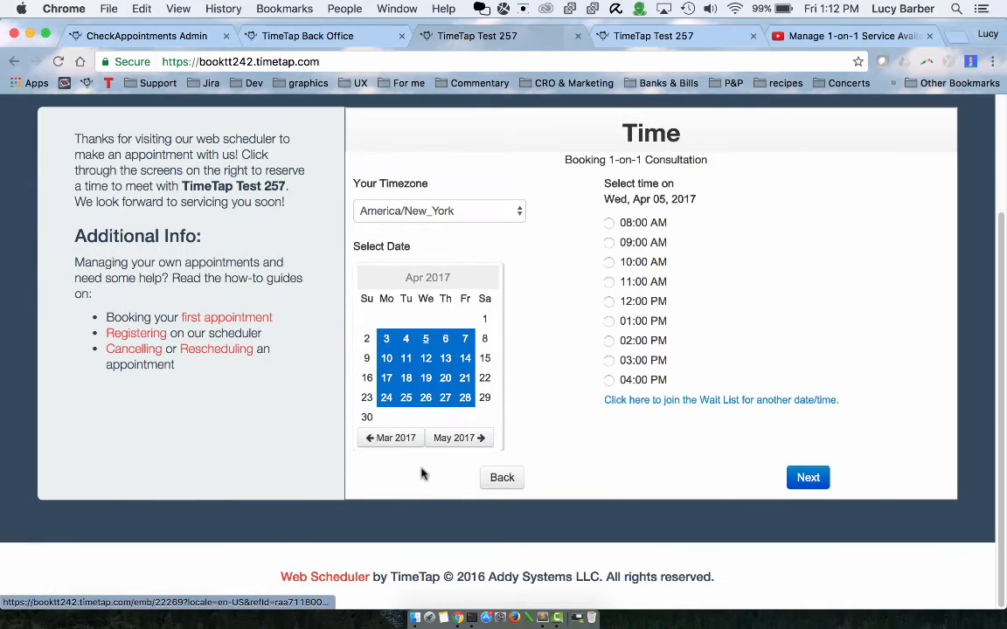
# - Return to the back office and review the days and hours in the staff member's availability date ranges
pyautogui.click(342, 38)
pyautogui.scroll(2, 692, 400)
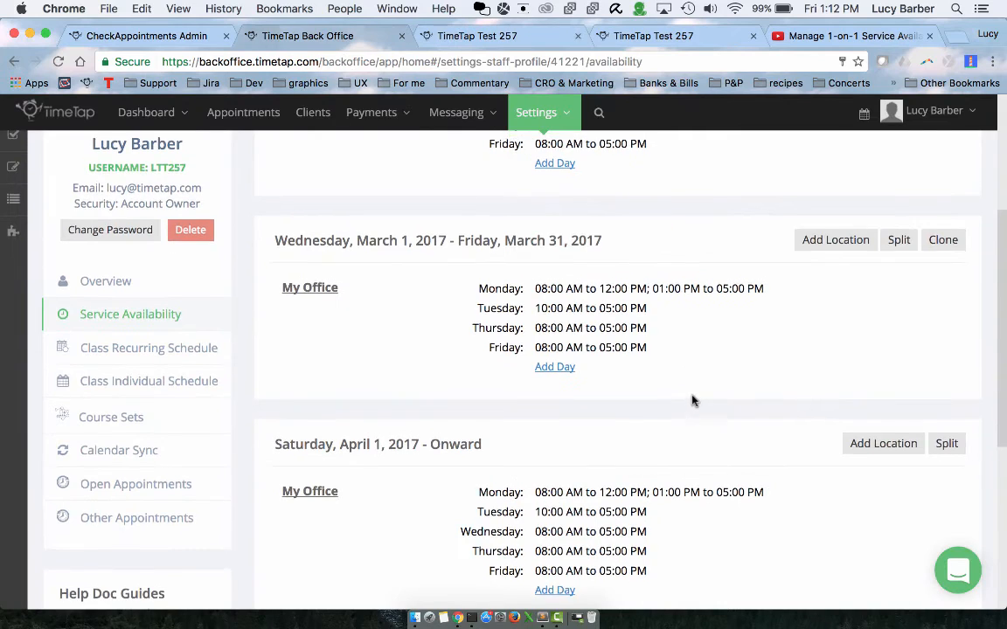
pyautogui.scroll(3, 692, 401)
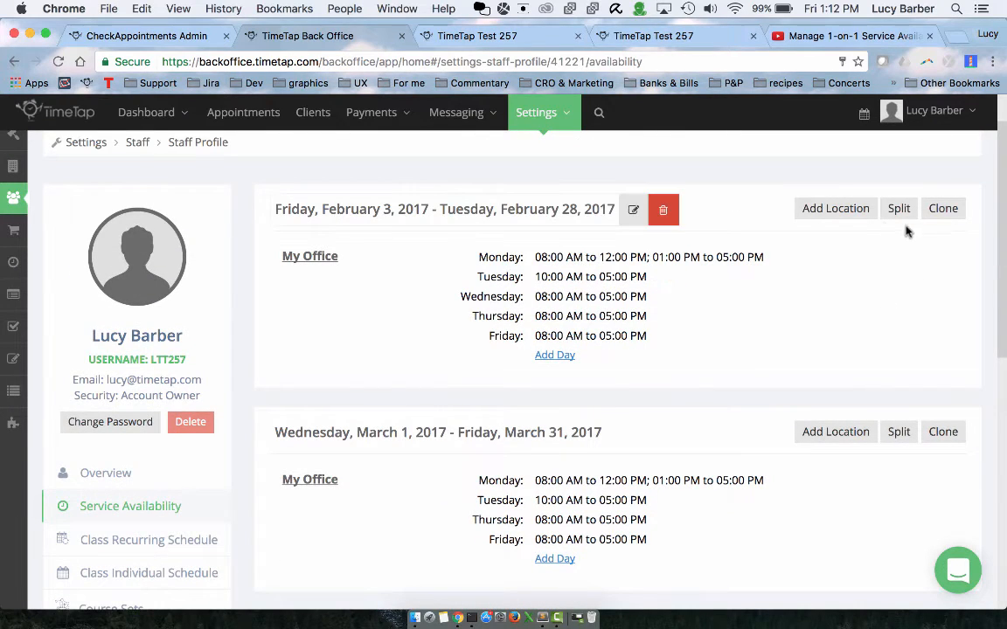
pyautogui.scroll(1, 900, 297)
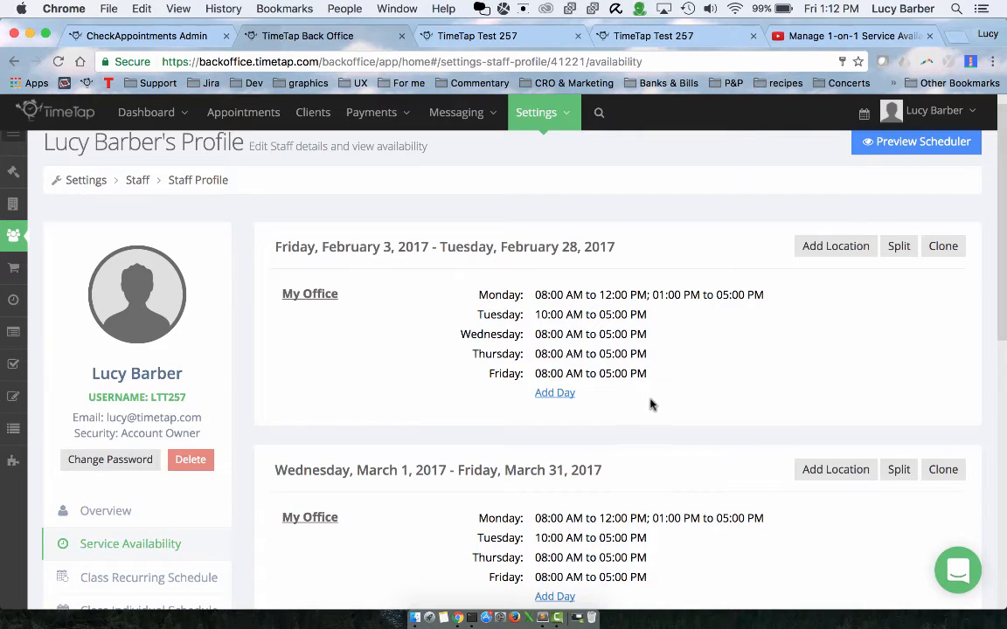
pyautogui.scroll(-1, 713, 393)
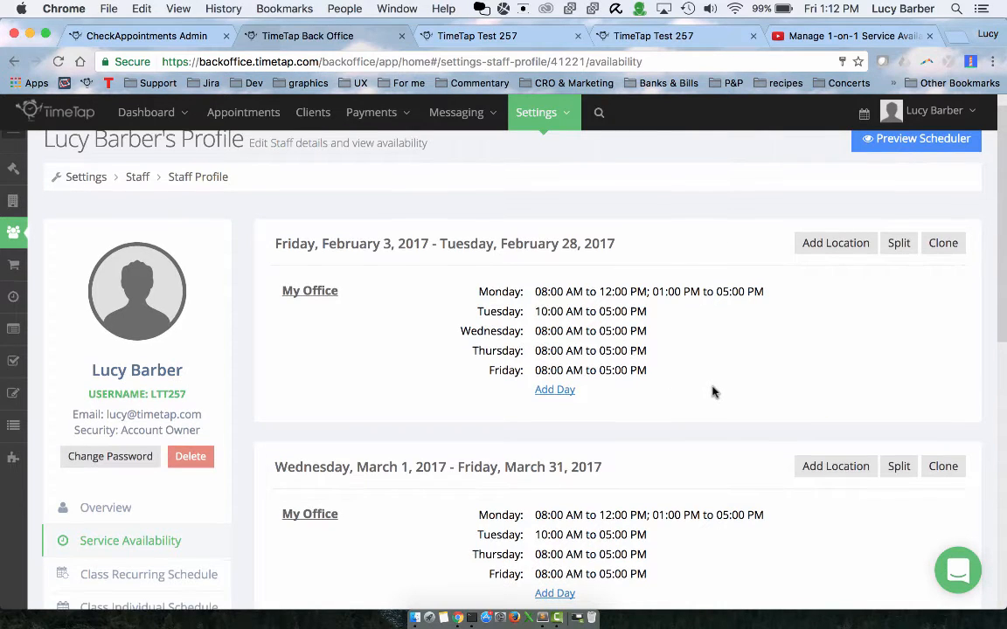
pyautogui.scroll(1, 703, 395)
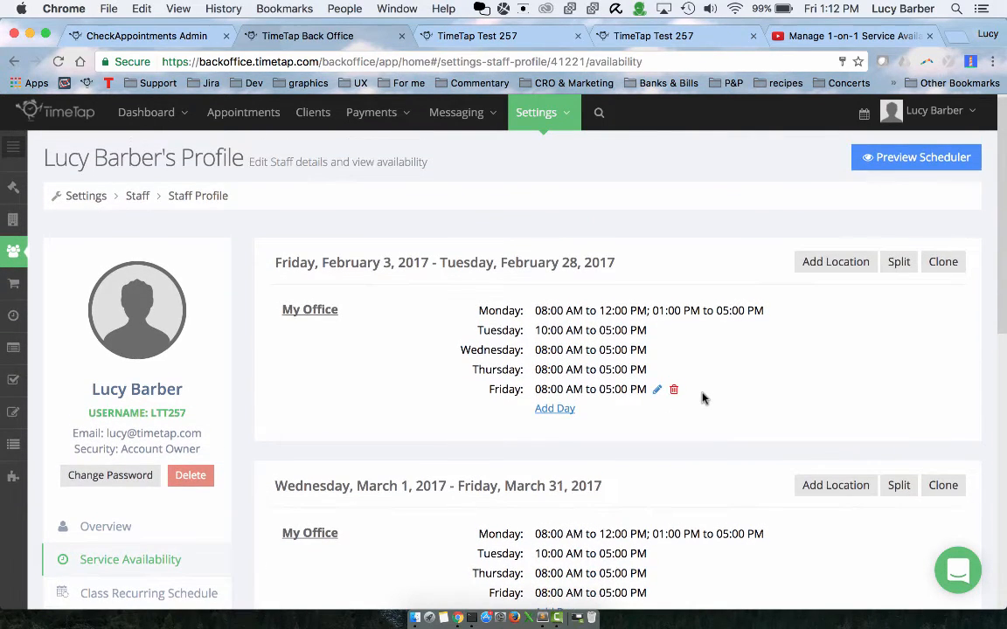
pyautogui.scroll(-3, 701, 396)
pyautogui.scroll(-4, 701, 395)
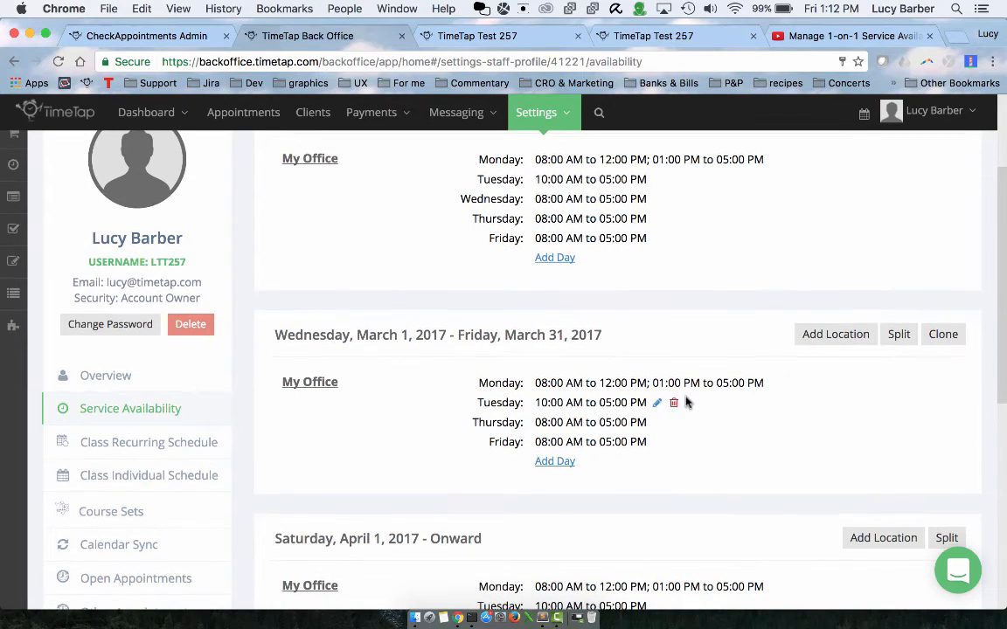
pyautogui.scroll(-1, 452, 407)
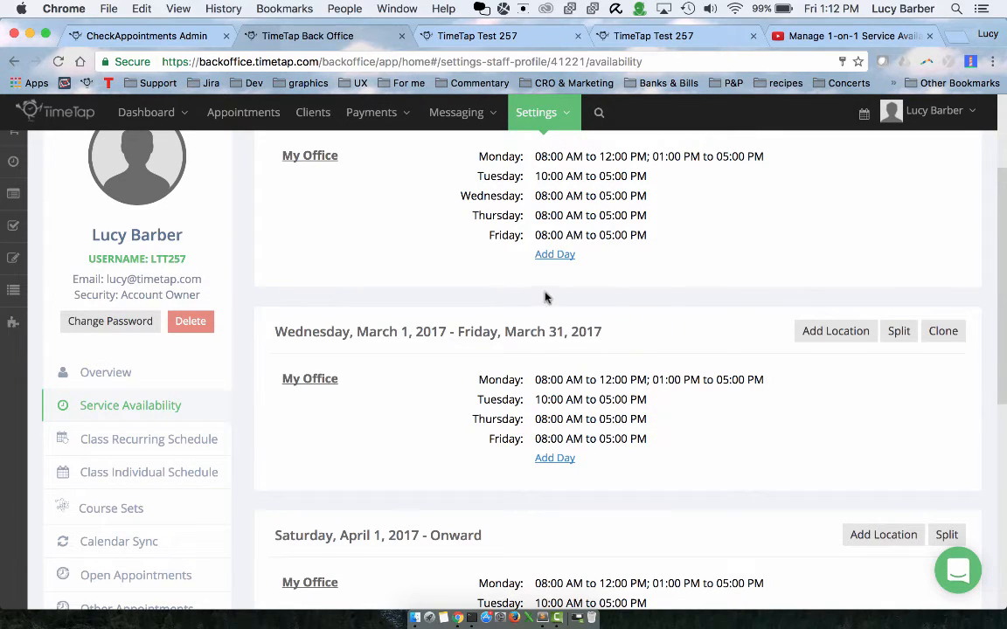
pyautogui.scroll(2, 550, 376)
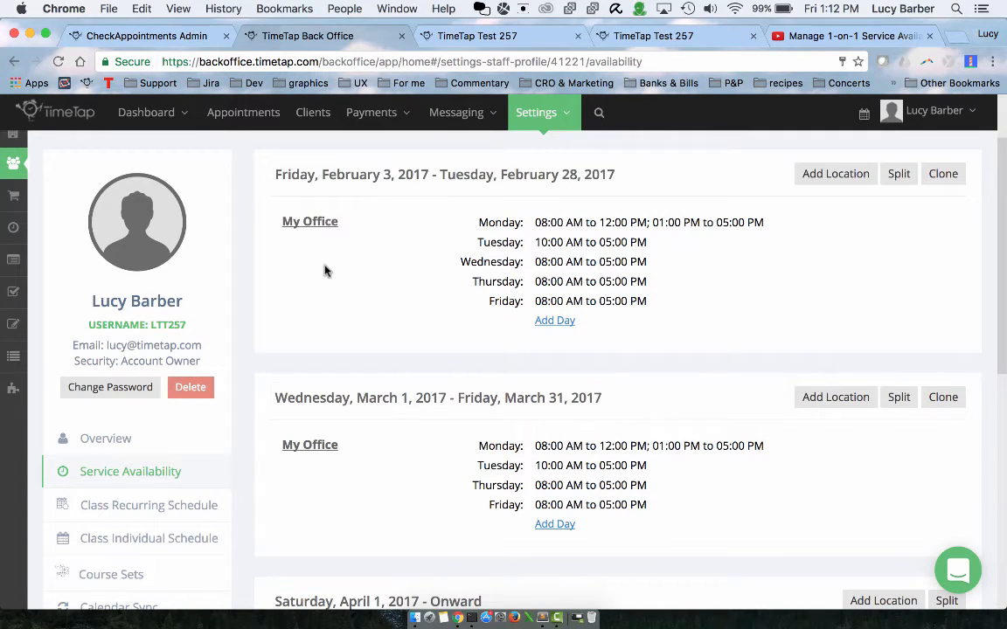
# - Add the Skype location to the February 3 to 28, 2017 availability date range
pyautogui.scroll(2, 363, 291)
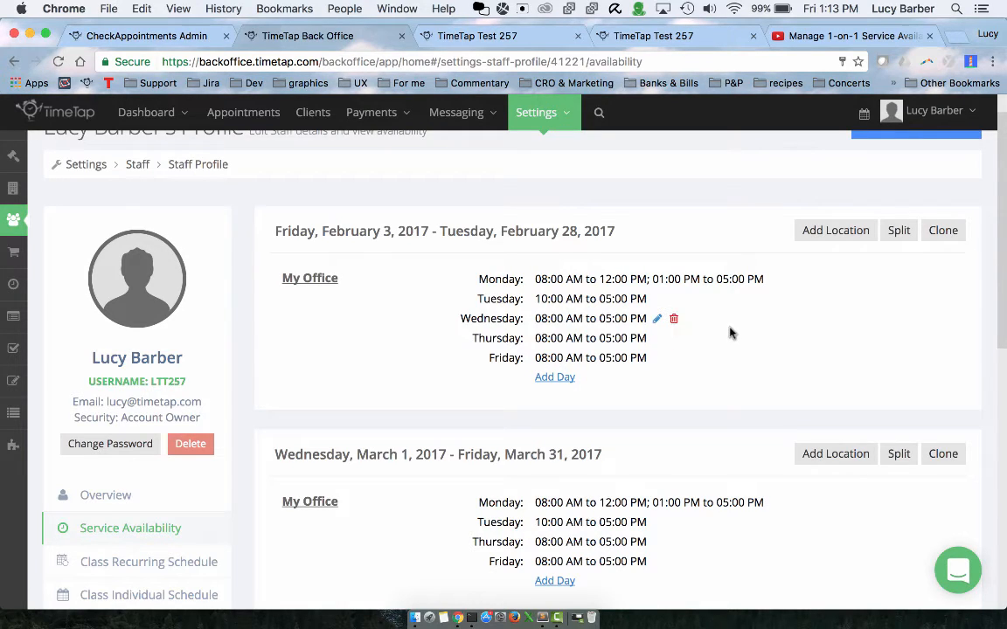
pyautogui.click(839, 231)
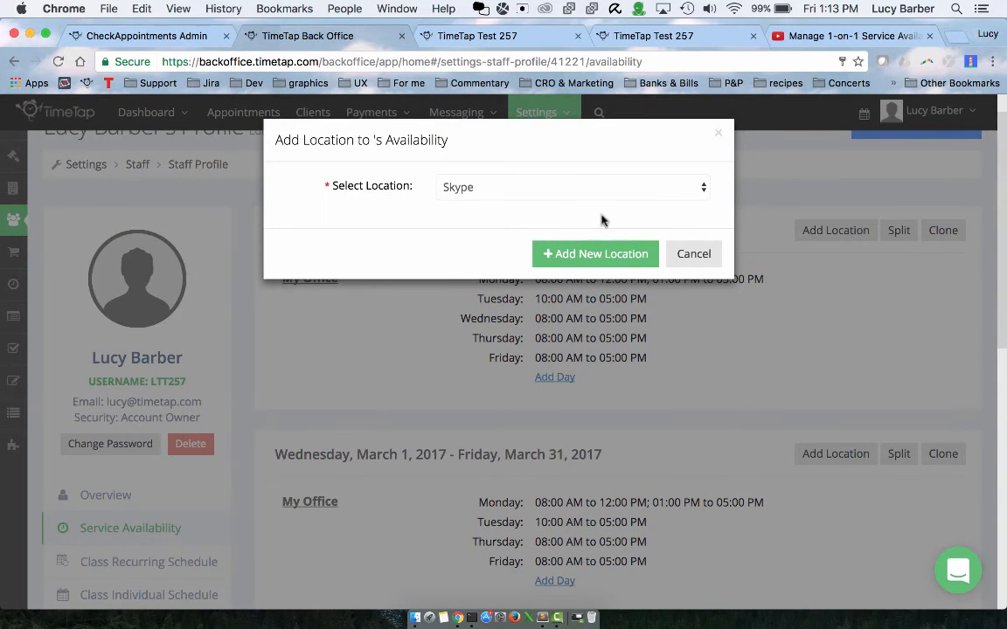
pyautogui.click(603, 255)
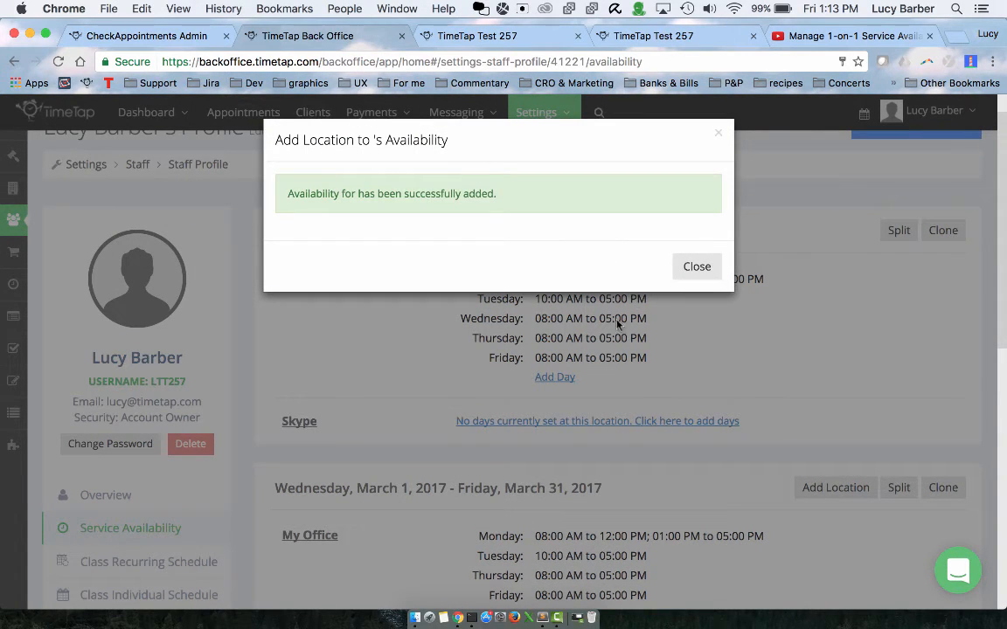
pyautogui.click(586, 427)
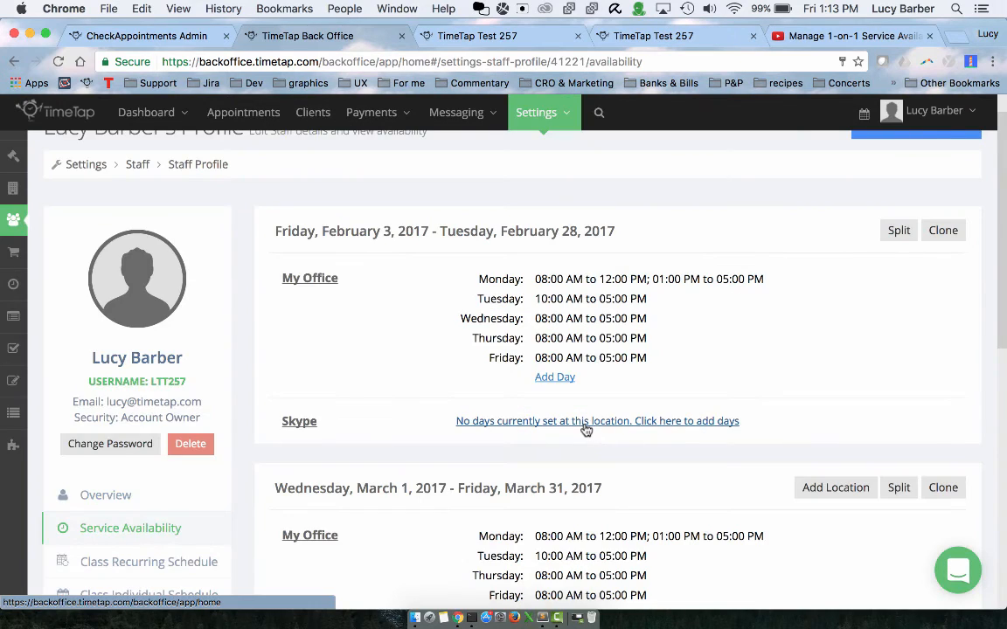
# - Add Saturday from 08:00 AM to 12:00 PM to the Skype location in the February 3 to 28, 2017 date range
pyautogui.click(583, 421)
pyautogui.click(677, 190)
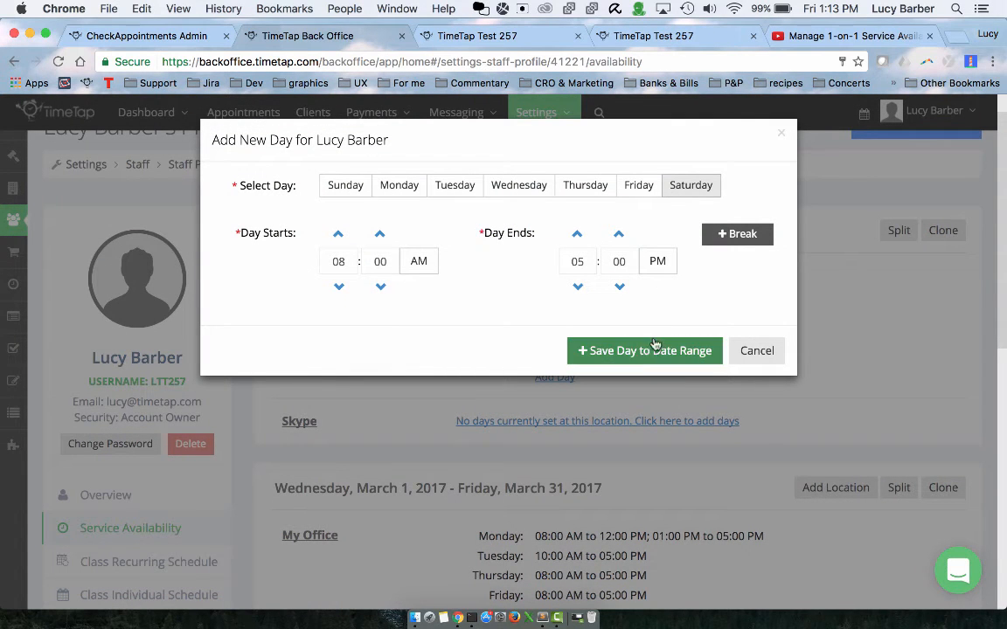
pyautogui.click(577, 287)
pyautogui.click(577, 287)
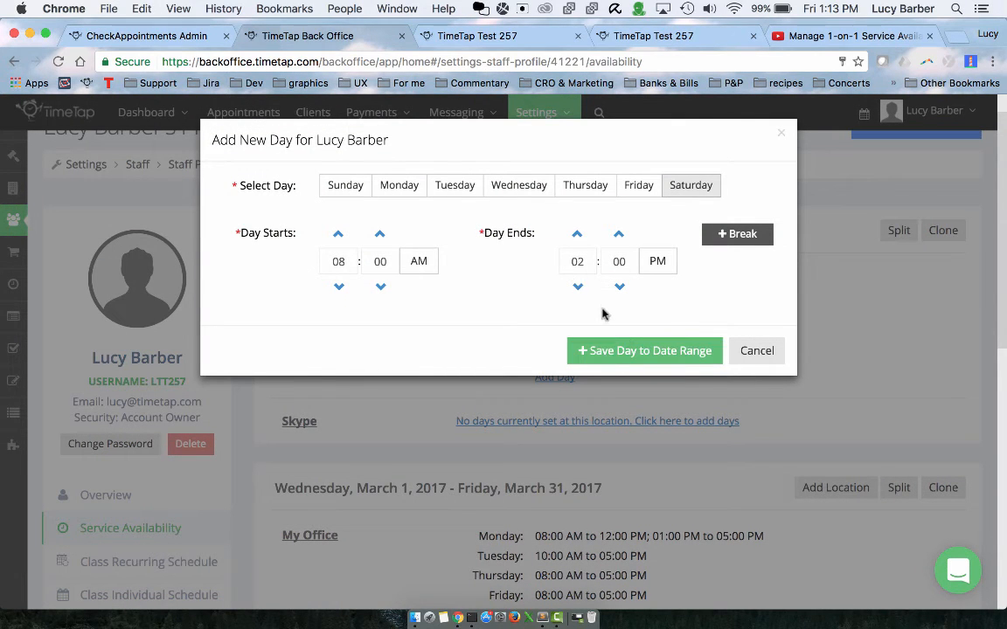
pyautogui.click(577, 287)
pyautogui.click(577, 287)
pyautogui.click(577, 287)
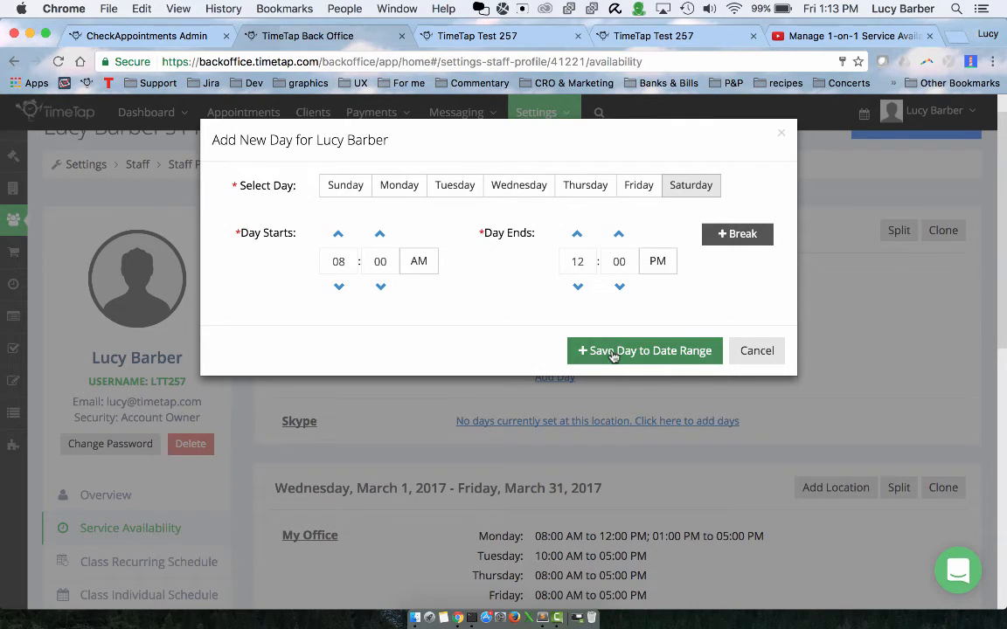
pyautogui.click(615, 351)
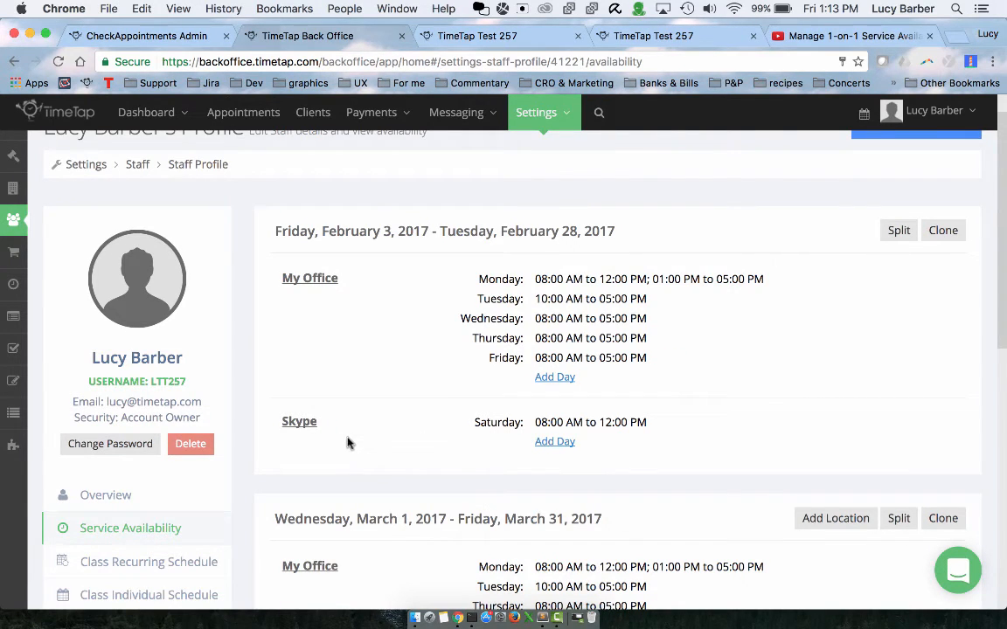
pyautogui.scroll(-3, 347, 443)
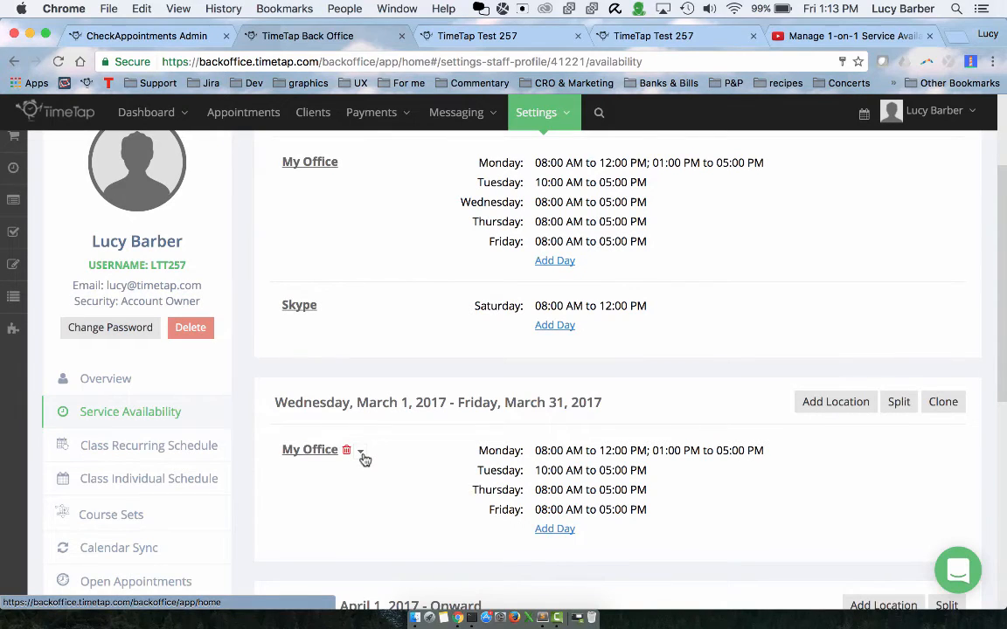
pyautogui.click(361, 454)
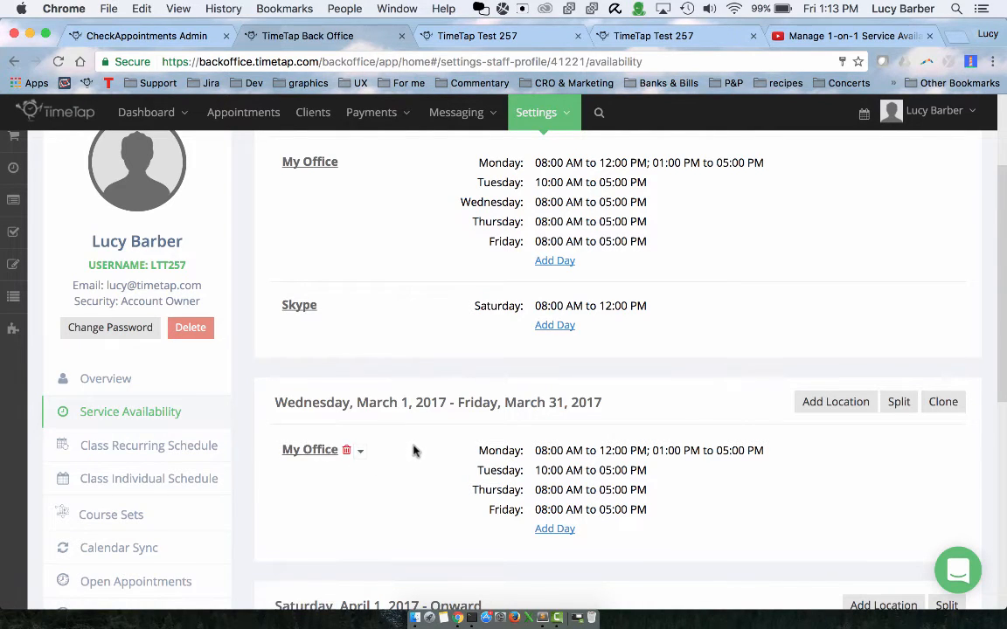
pyautogui.scroll(4, 411, 449)
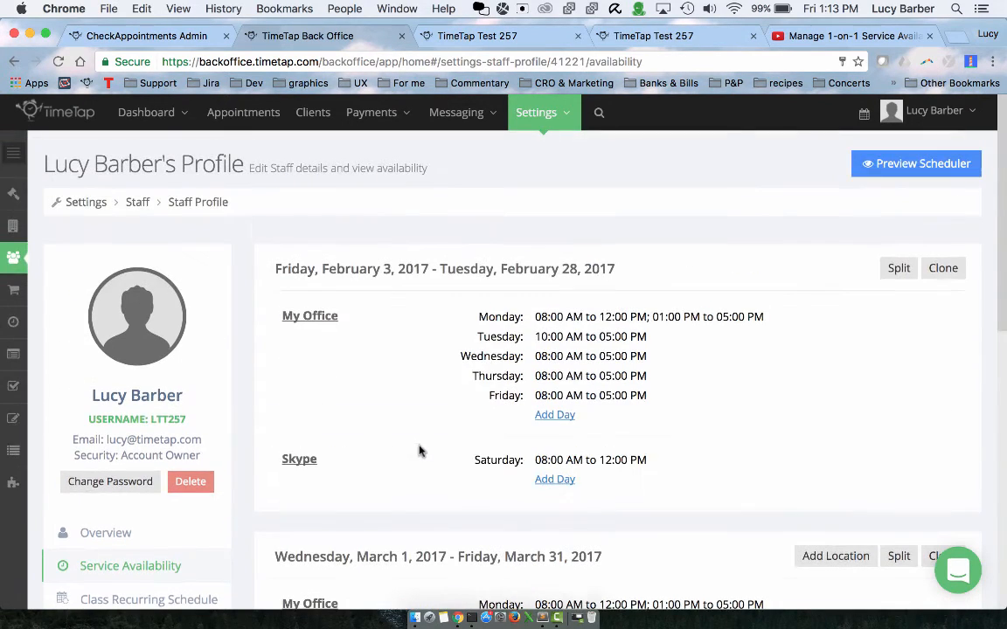
# - Open the My Office location's availability and review the staff hours in each of its date ranges
pyautogui.click(14, 230)
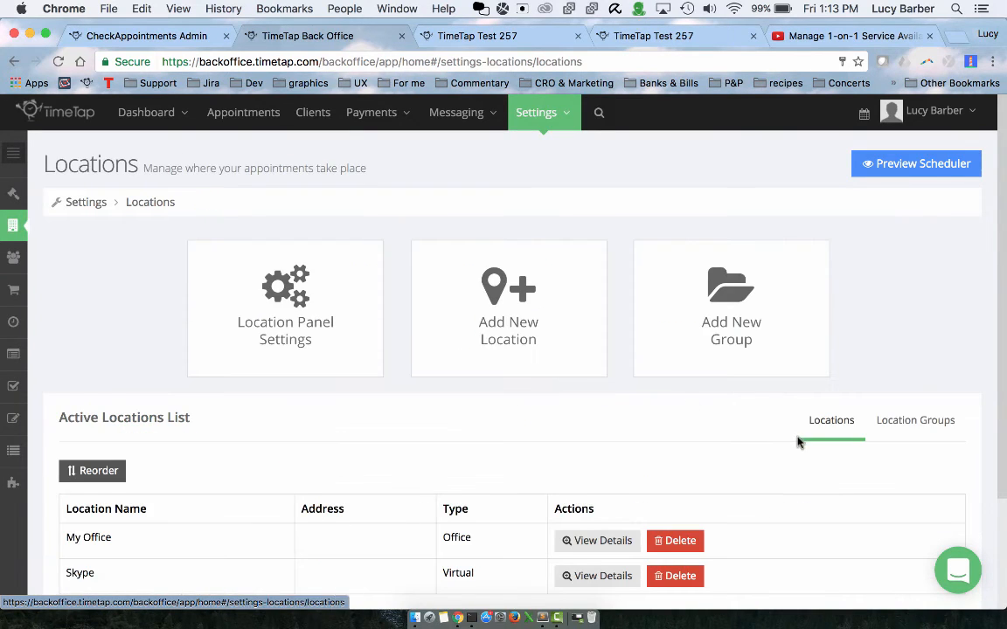
pyautogui.scroll(-1, 787, 442)
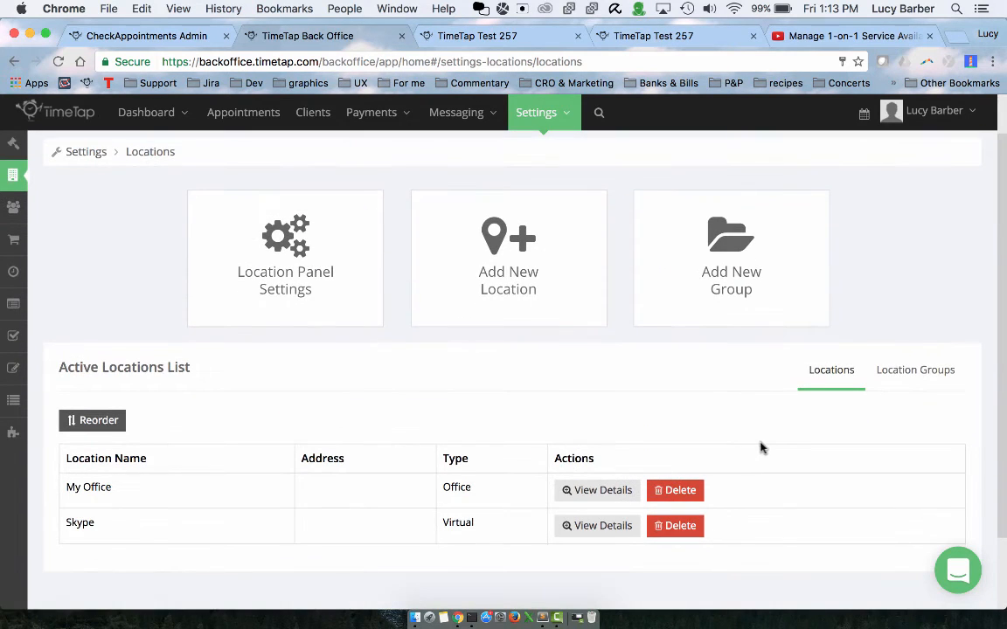
pyautogui.click(602, 492)
pyautogui.click(166, 503)
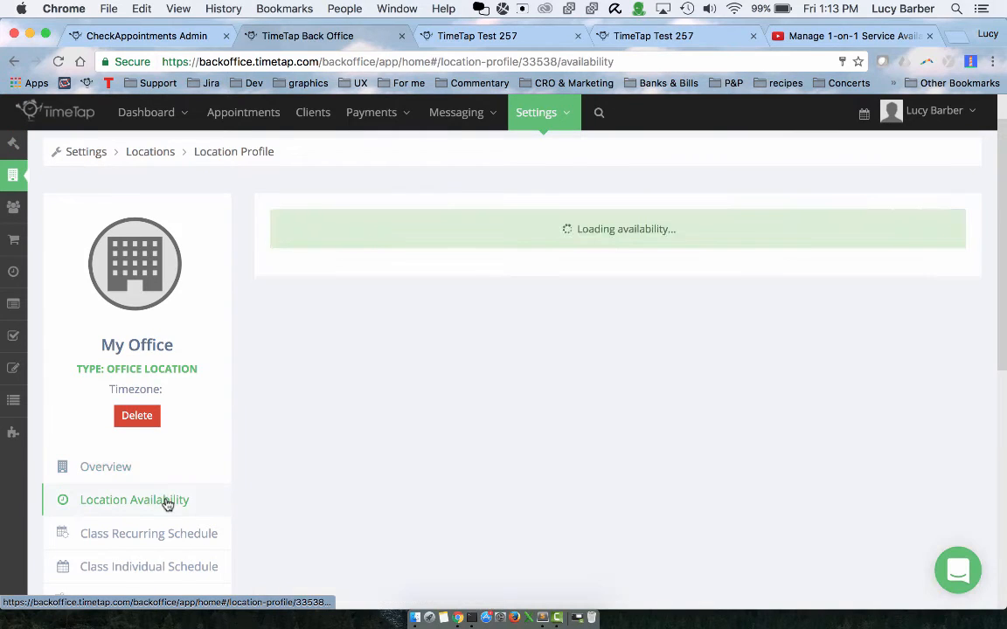
pyautogui.scroll(1, 454, 409)
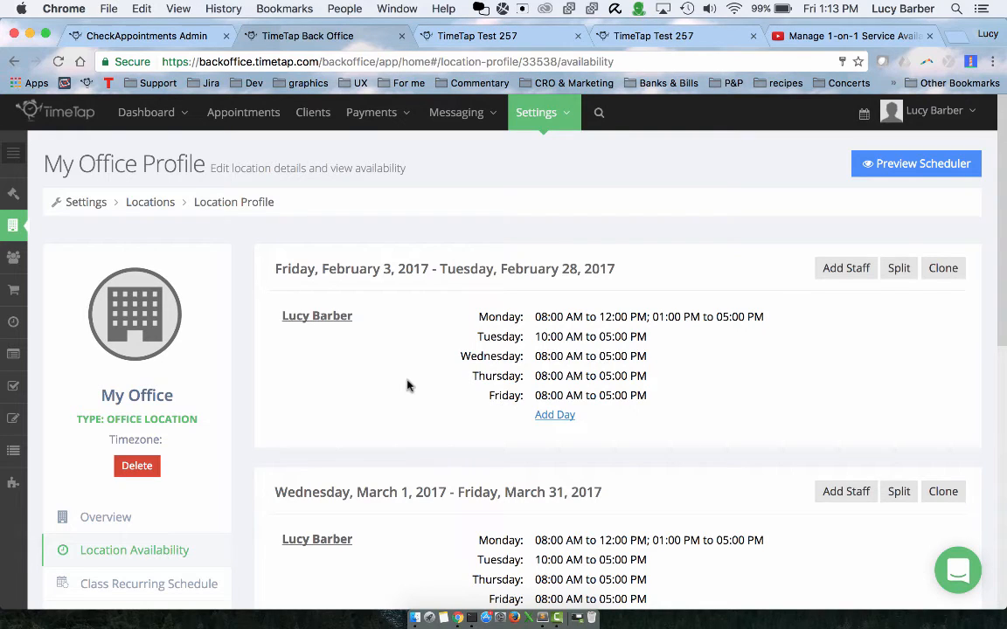
pyautogui.moveTo(340, 319)
pyautogui.click(375, 321)
pyautogui.click(374, 320)
pyautogui.scroll(-8, 367, 417)
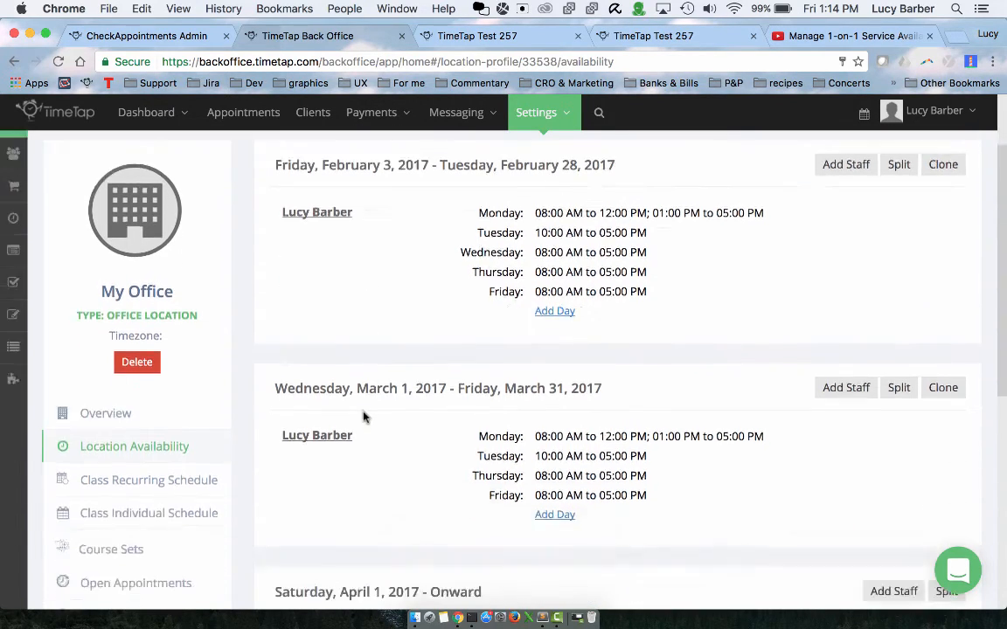
pyautogui.scroll(-2, 367, 428)
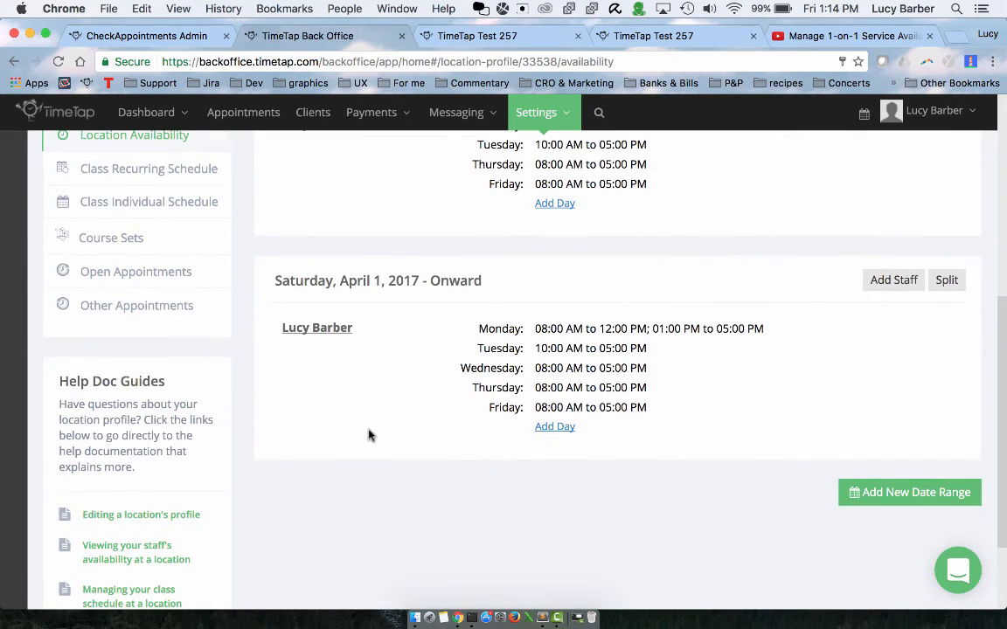
# - Begin a new date range at My Office for both listed staff members, using the date range schedule type
pyautogui.click(888, 493)
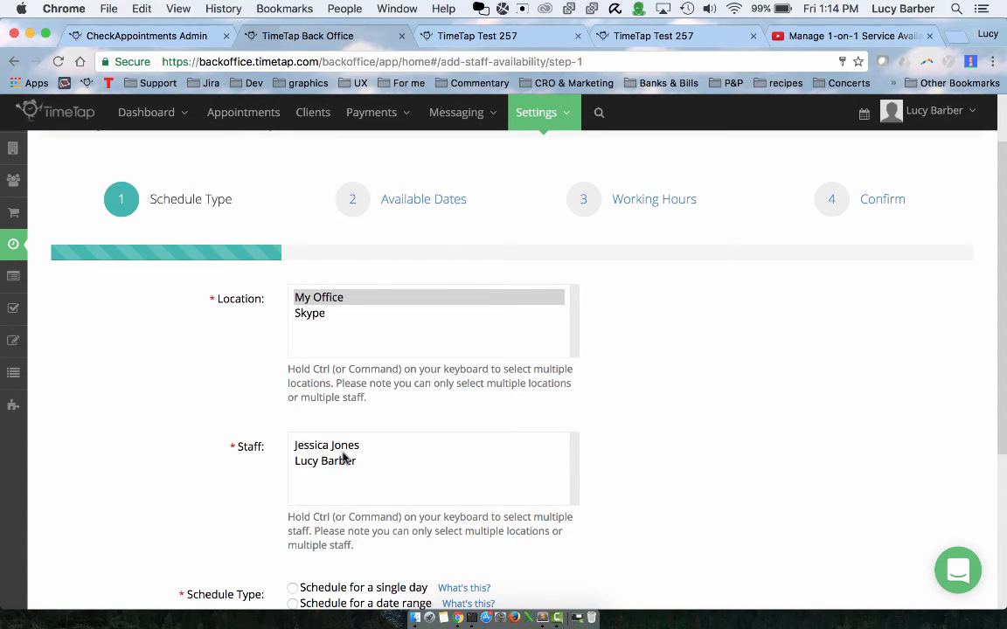
pyautogui.scroll(-1, 343, 457)
pyautogui.click(326, 396)
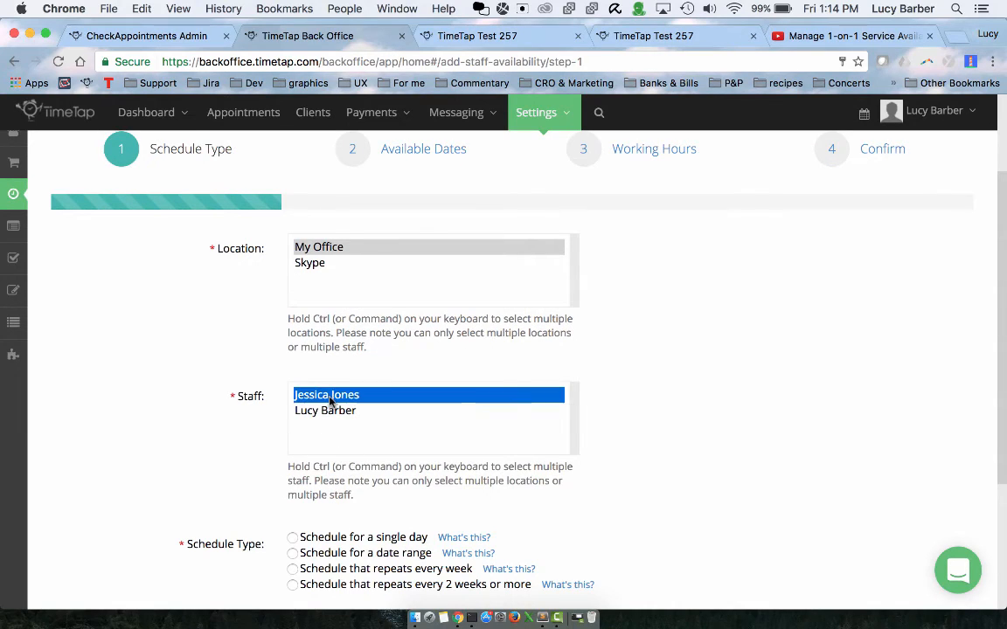
pyautogui.keyDown('super'); pyautogui.click(331, 414); pyautogui.keyUp('super')
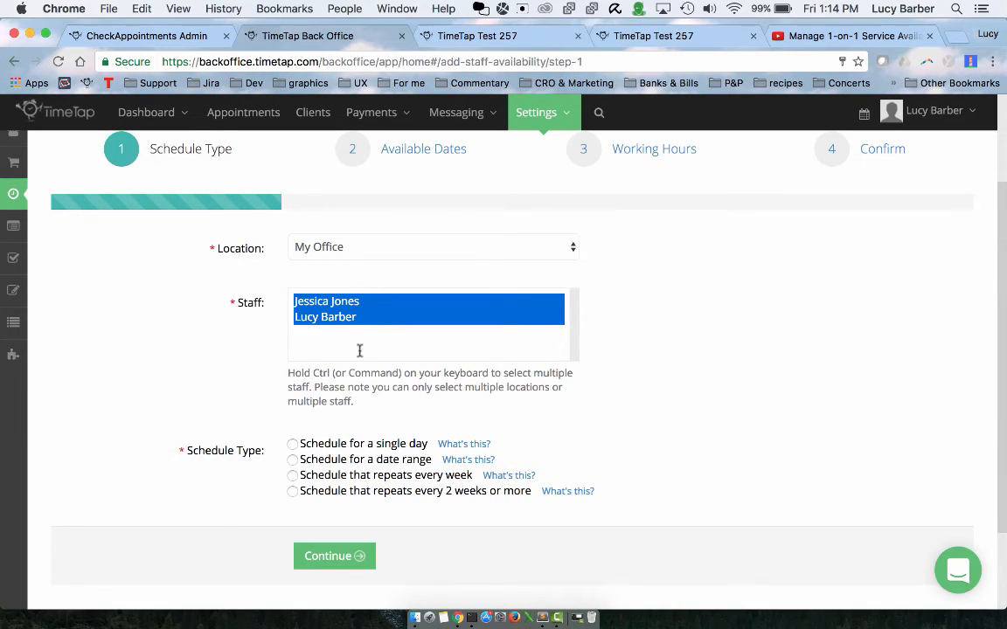
pyautogui.click(366, 446)
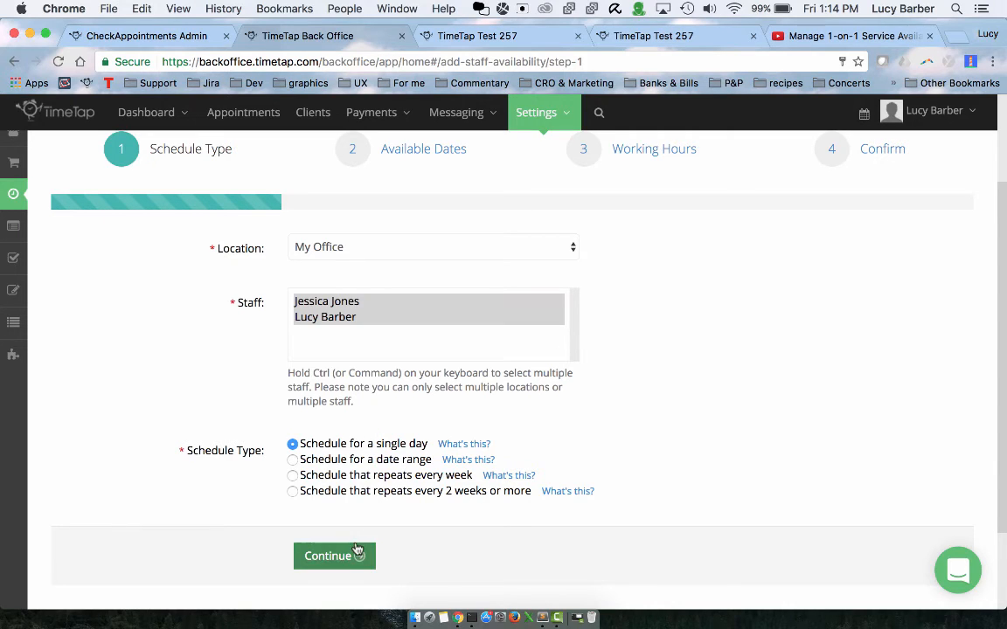
pyautogui.click(349, 462)
pyautogui.click(337, 556)
# - Set the new schedule's start date to 5/1/17 and its end date to 5/31/17
pyautogui.click(395, 278)
pyautogui.click(585, 307)
pyautogui.click(586, 307)
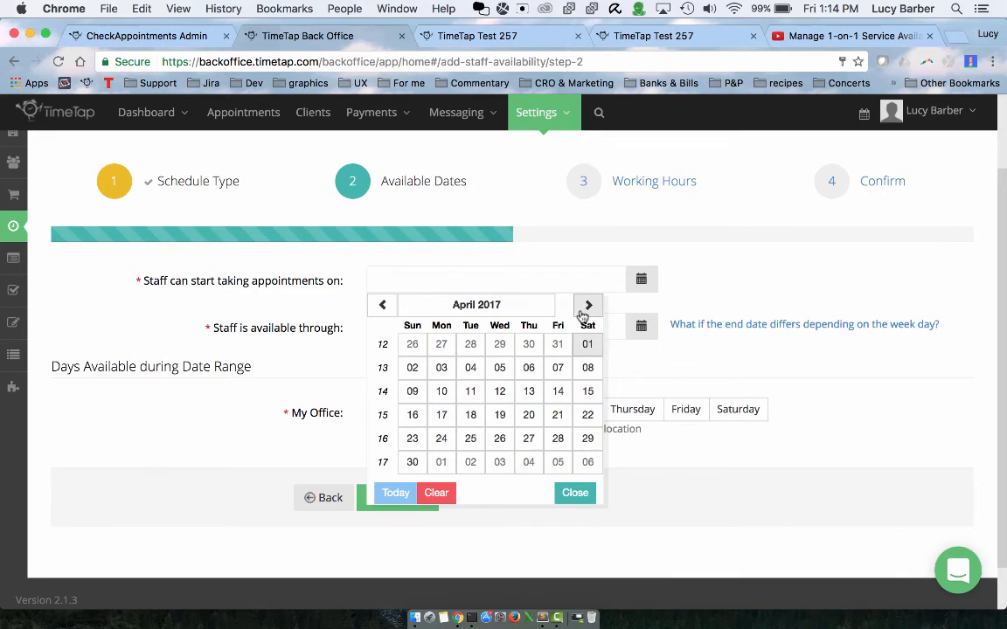
pyautogui.click(584, 308)
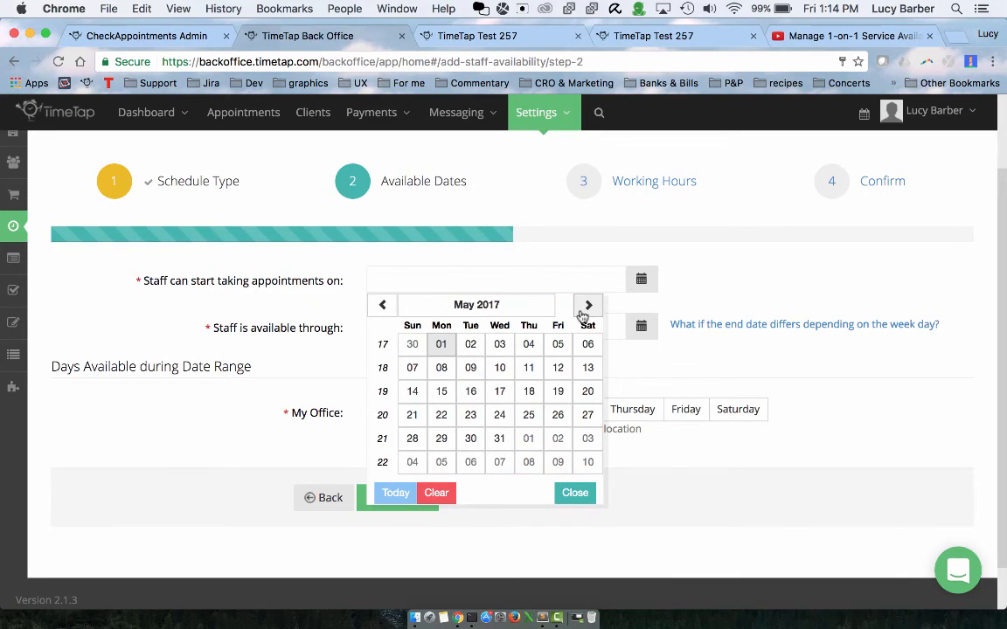
pyautogui.click(441, 344)
pyautogui.click(466, 323)
pyautogui.click(588, 352)
pyautogui.click(587, 352)
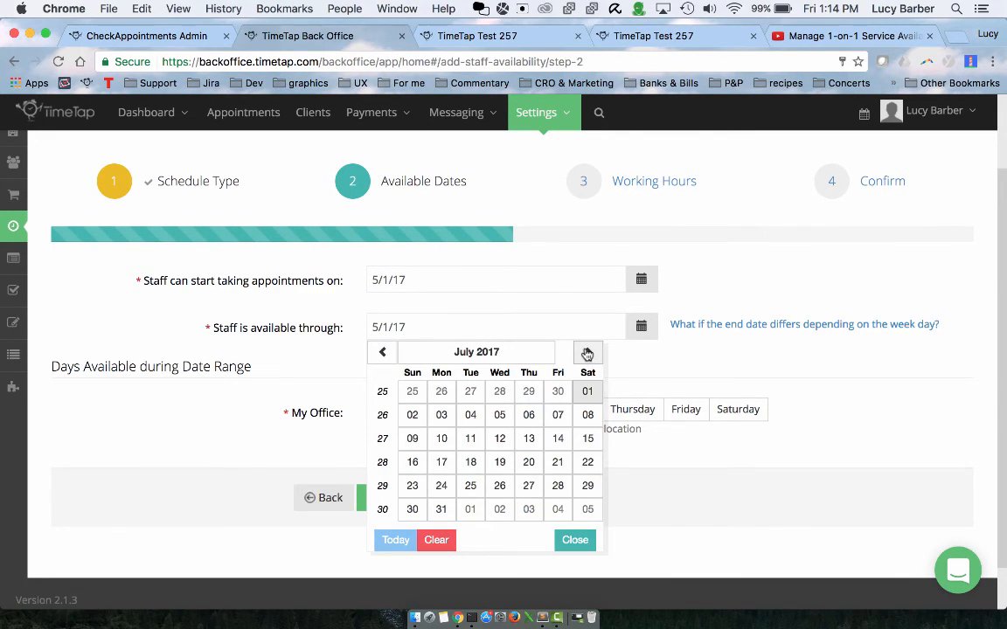
pyautogui.click(381, 354)
pyautogui.click(381, 354)
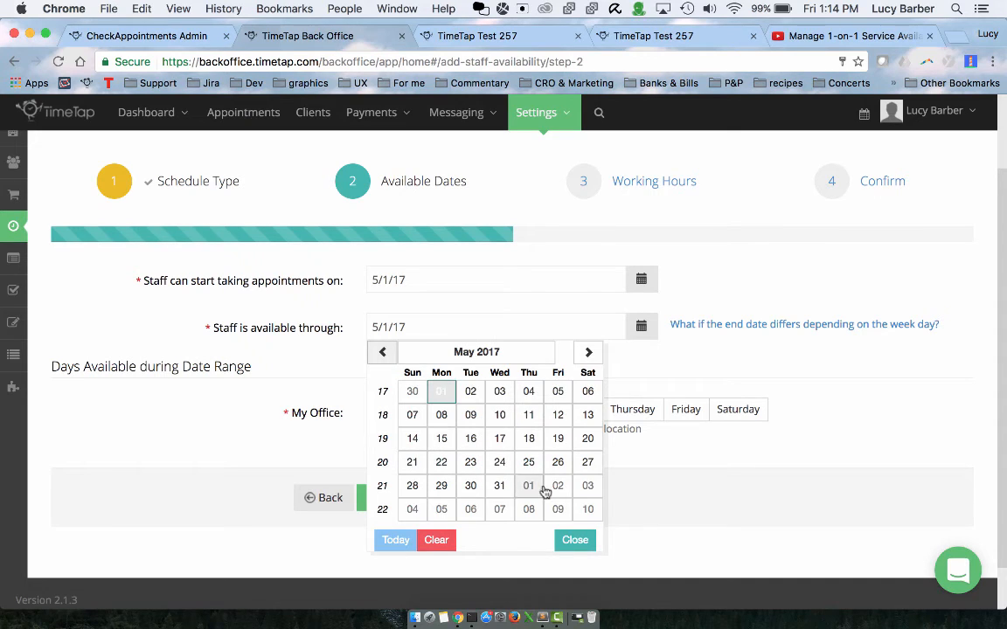
pyautogui.click(499, 485)
# - Select Monday and Tuesday as the working days at My Office, and end both days at 03:00 PM
pyautogui.click(444, 409)
pyautogui.click(500, 409)
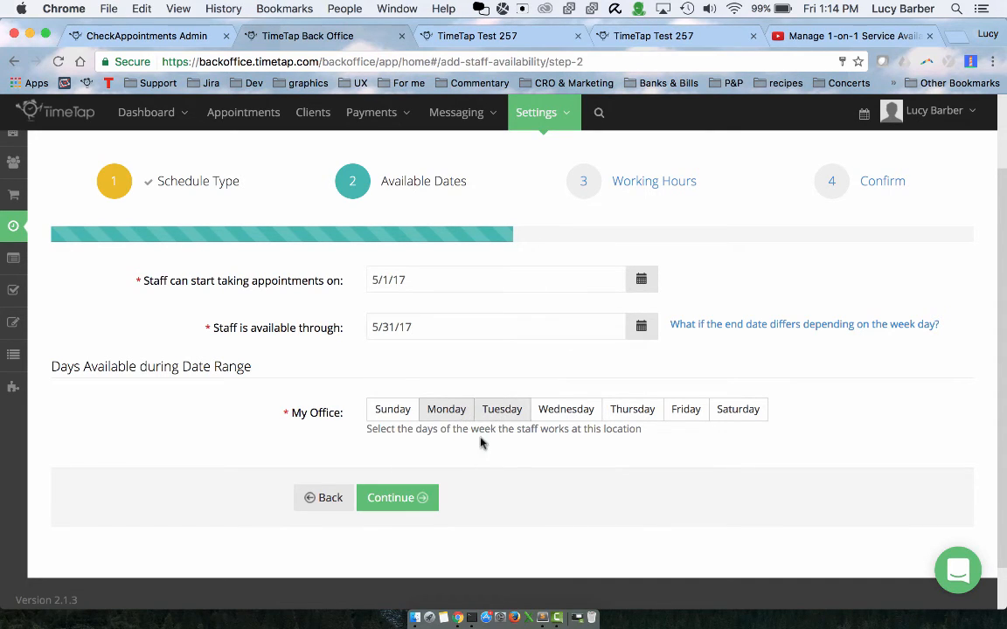
pyautogui.click(421, 500)
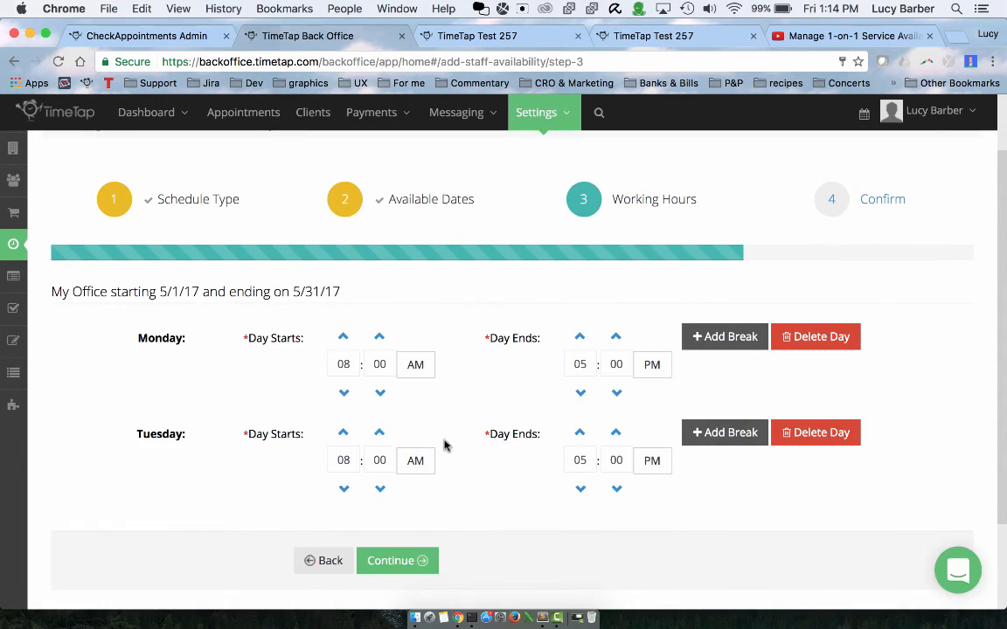
pyautogui.click(580, 392)
pyautogui.click(580, 392)
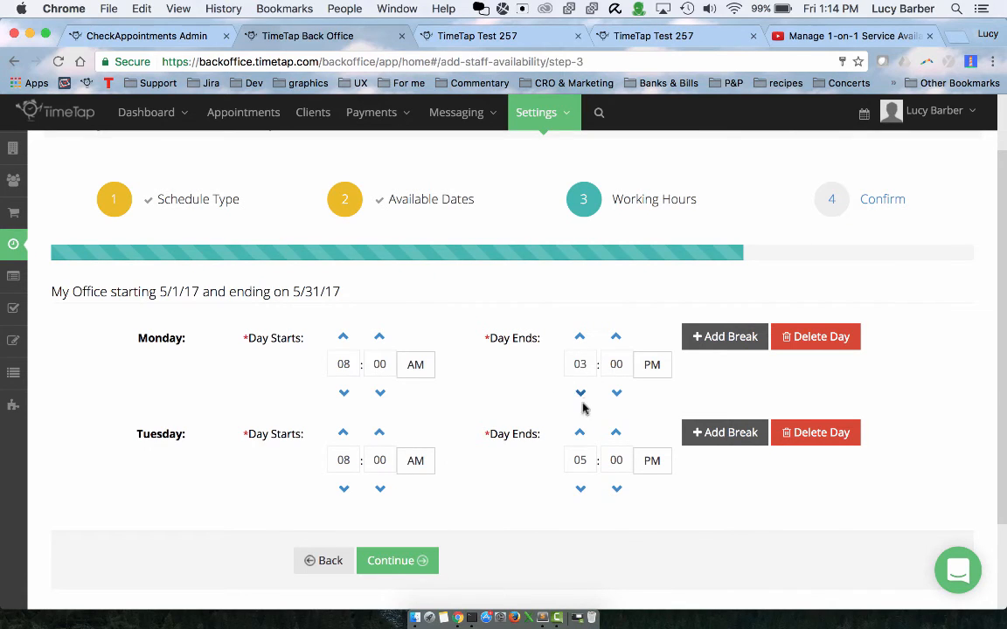
pyautogui.click(580, 488)
pyautogui.click(580, 488)
pyautogui.click(400, 565)
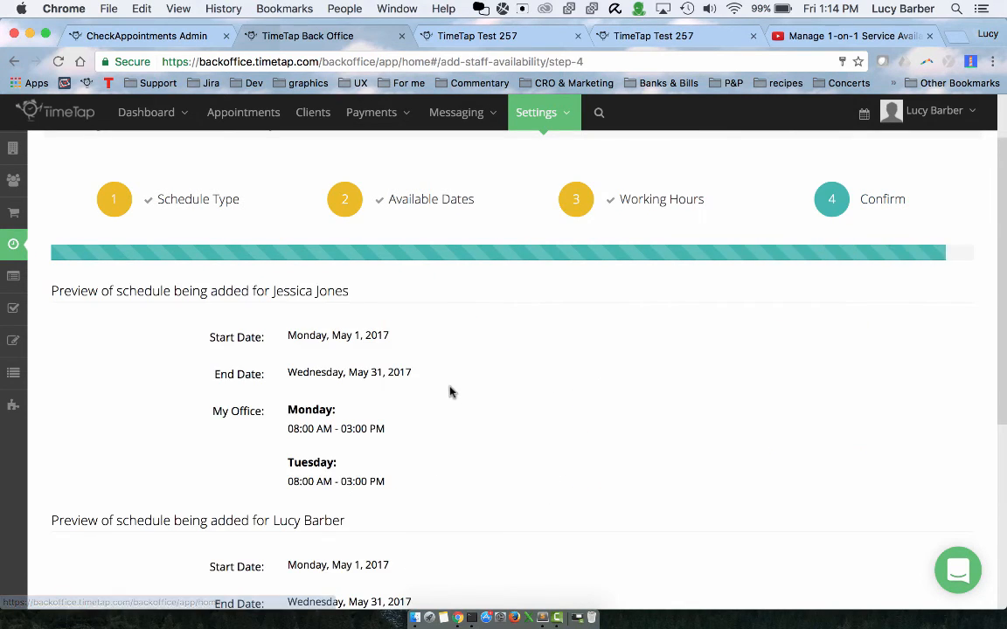
# - Review and submit the May 2017 schedule for both staff members, and open the added administrator's availability from the staff list
pyautogui.scroll(-3, 446, 390)
pyautogui.scroll(-2, 437, 393)
pyautogui.scroll(4, 395, 411)
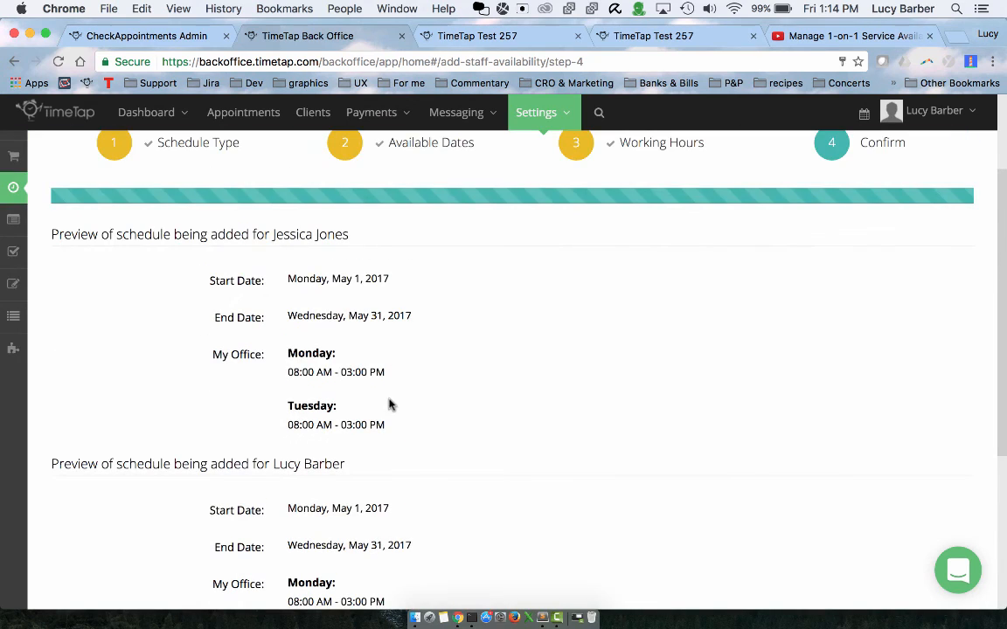
pyautogui.scroll(-2, 310, 279)
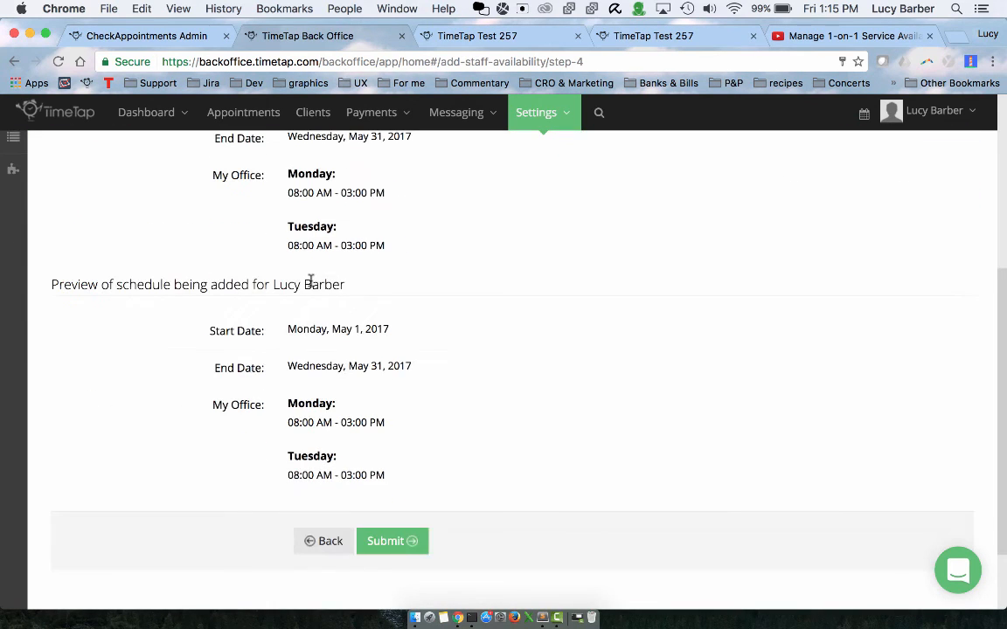
pyautogui.click(388, 541)
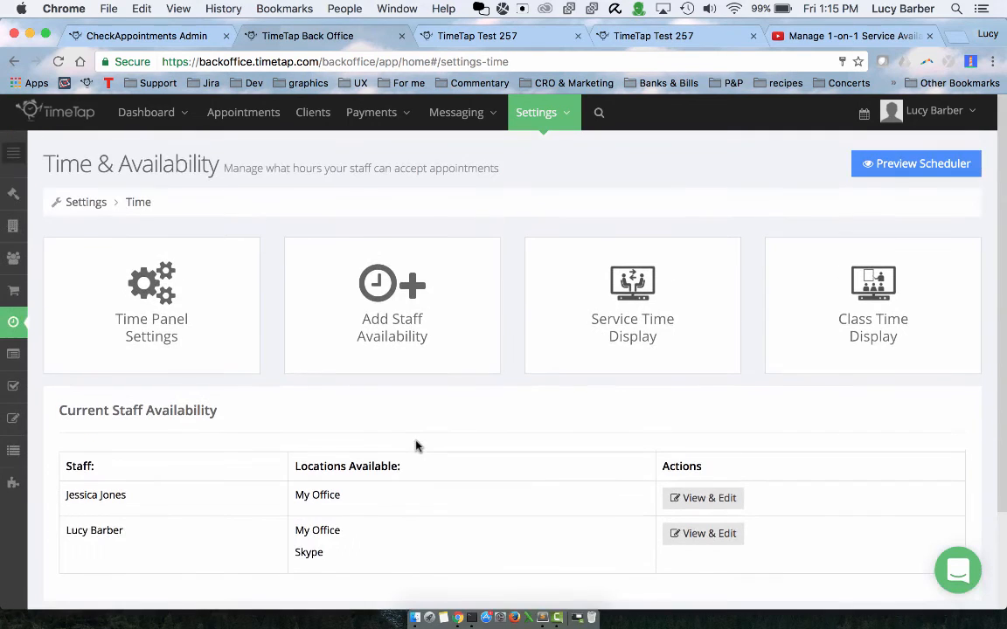
pyautogui.click(700, 499)
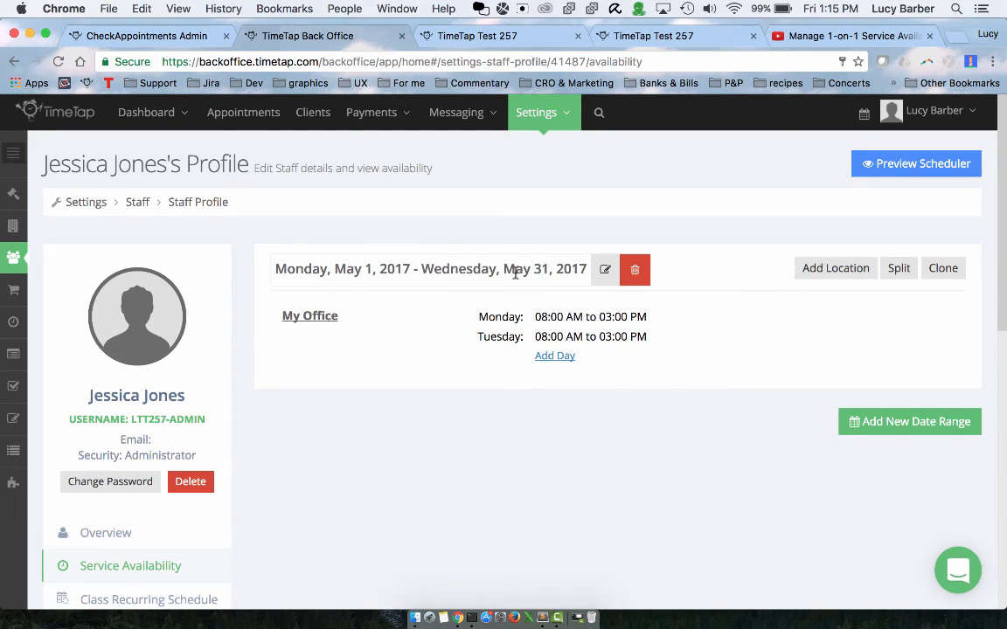
# - Open the account owner's service availability and compare the April, May and June 2017 date ranges and hours around the added schedule
pyautogui.click(934, 113)
pyautogui.click(928, 139)
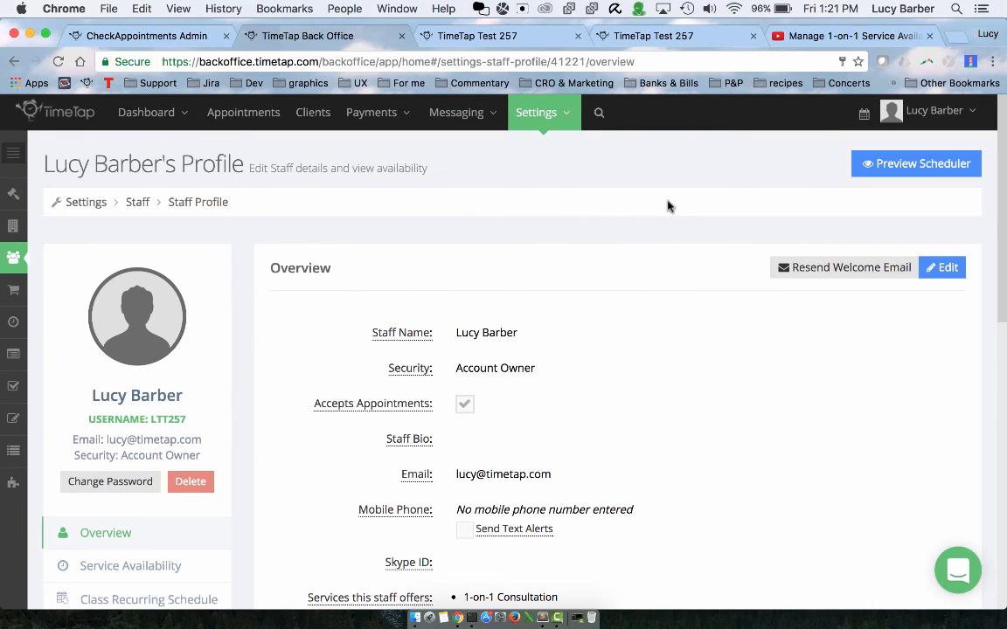
pyautogui.click(178, 568)
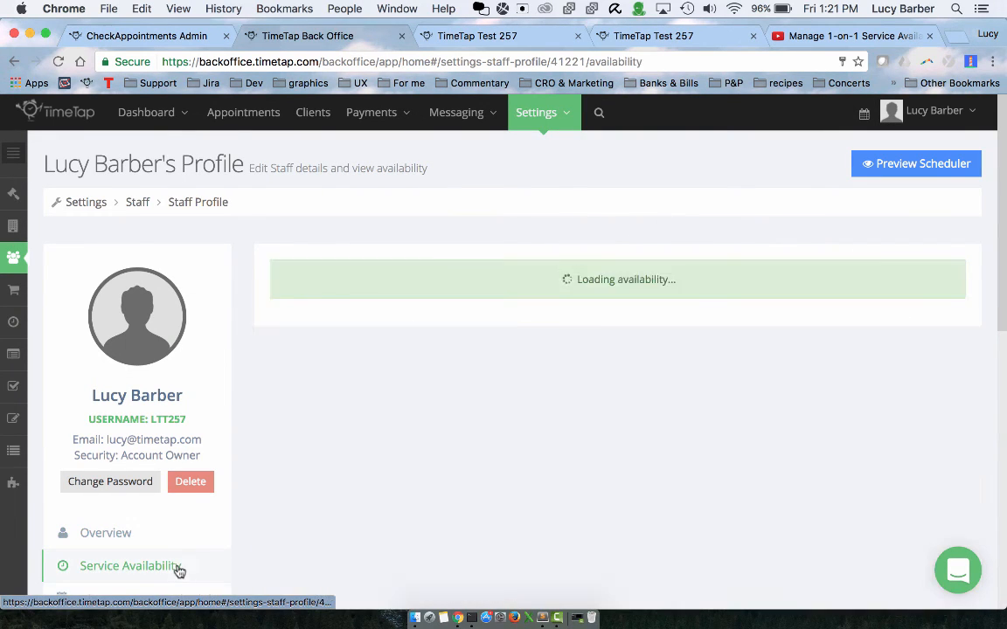
pyautogui.scroll(-3, 472, 402)
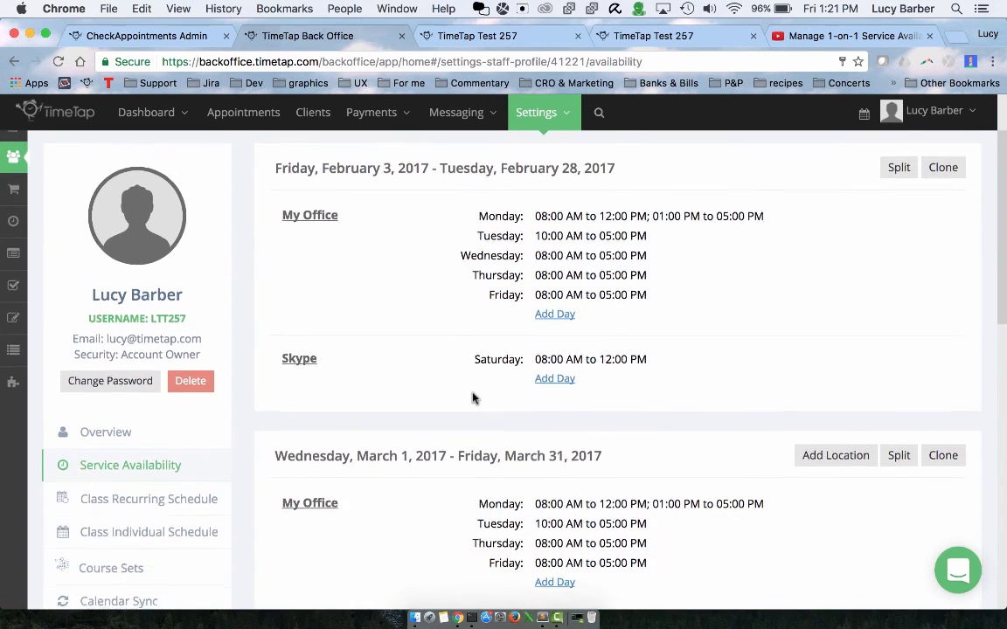
pyautogui.scroll(-10, 471, 398)
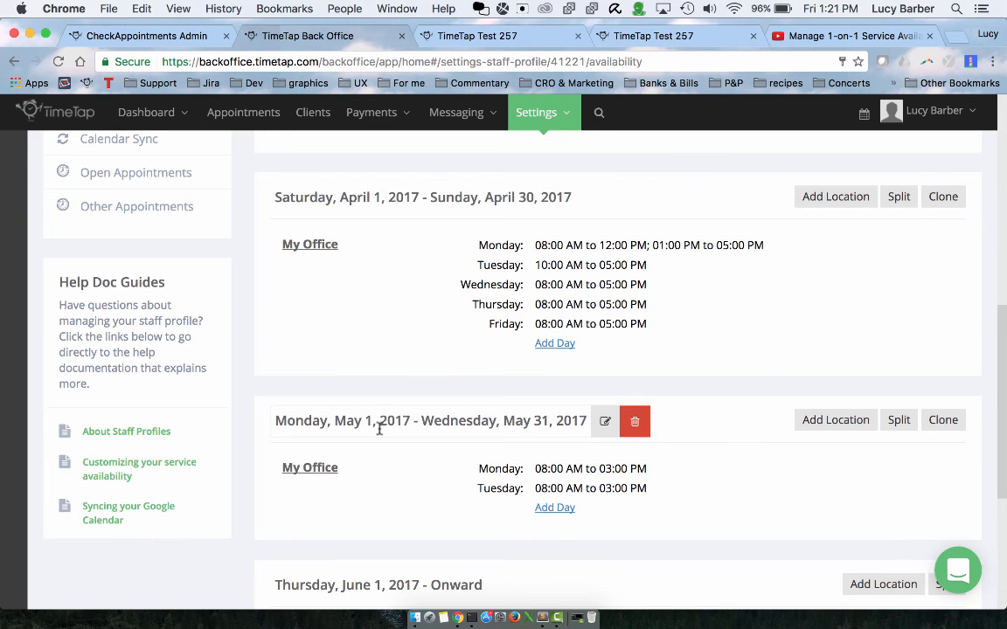
pyautogui.scroll(-3, 549, 470)
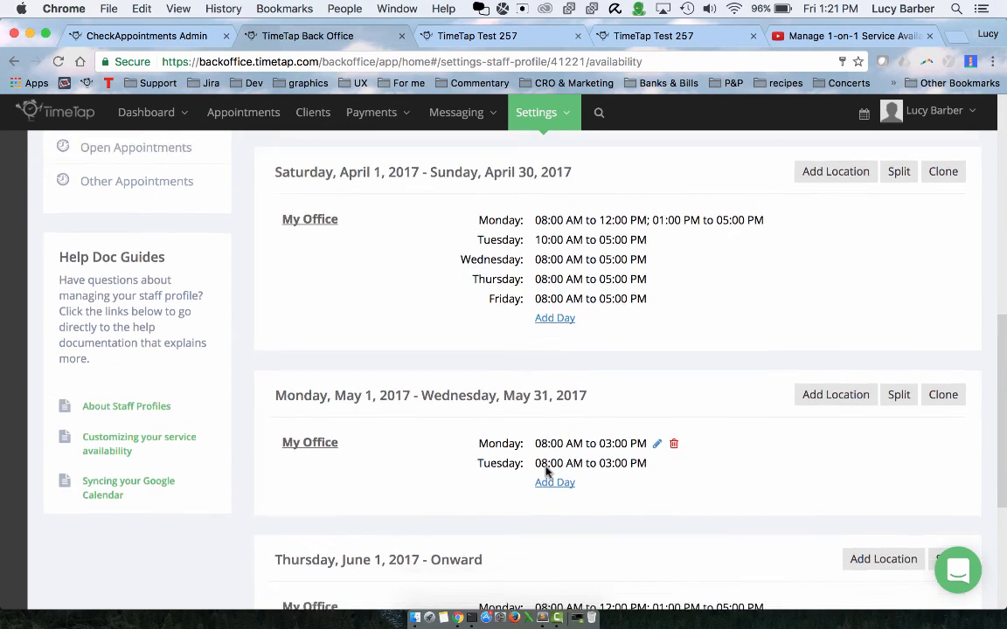
pyautogui.scroll(-2, 552, 470)
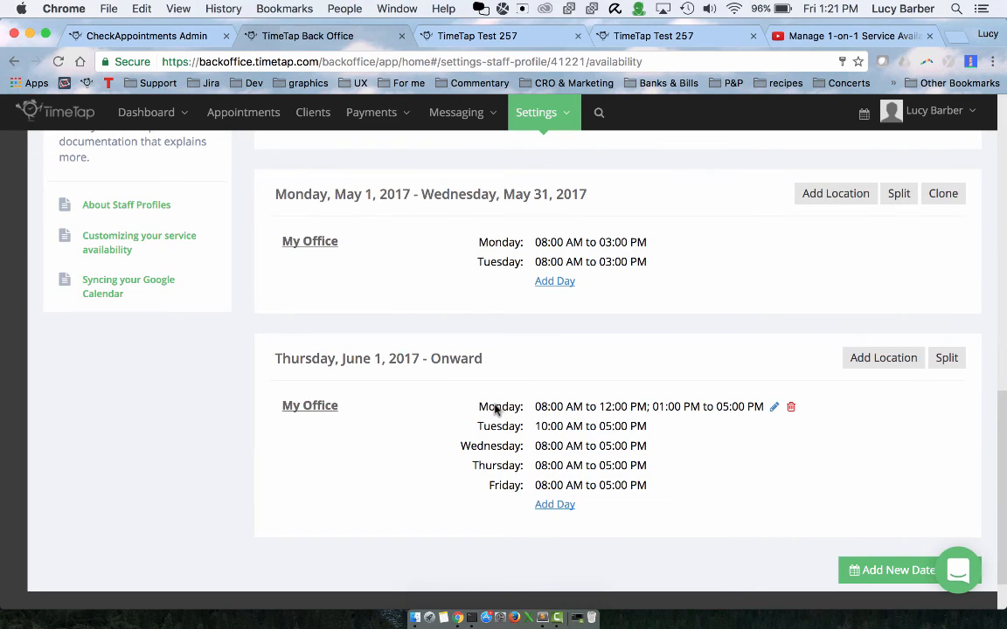
pyautogui.scroll(4, 484, 404)
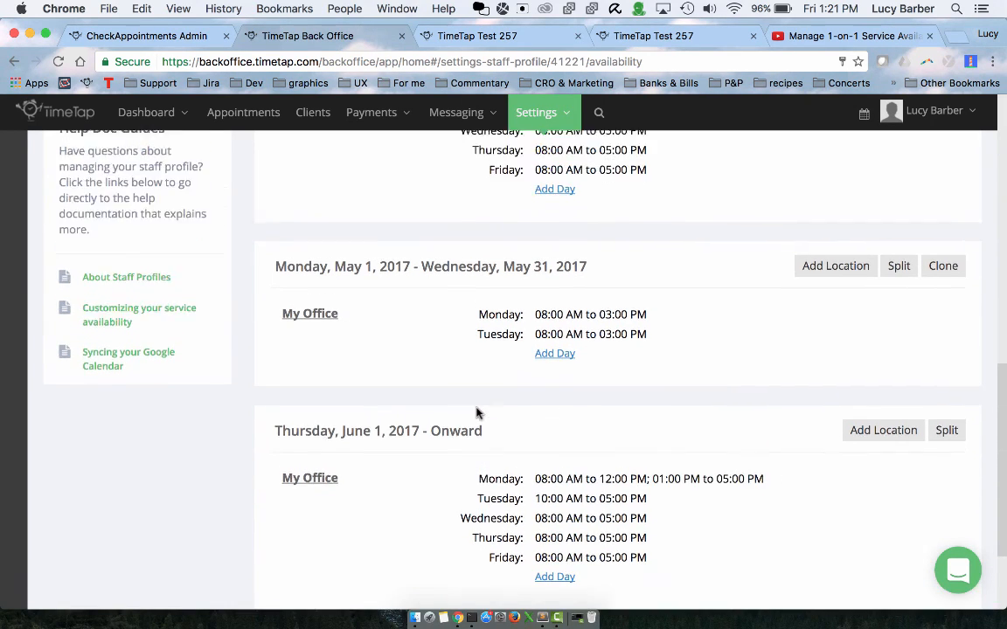
pyautogui.scroll(1, 479, 349)
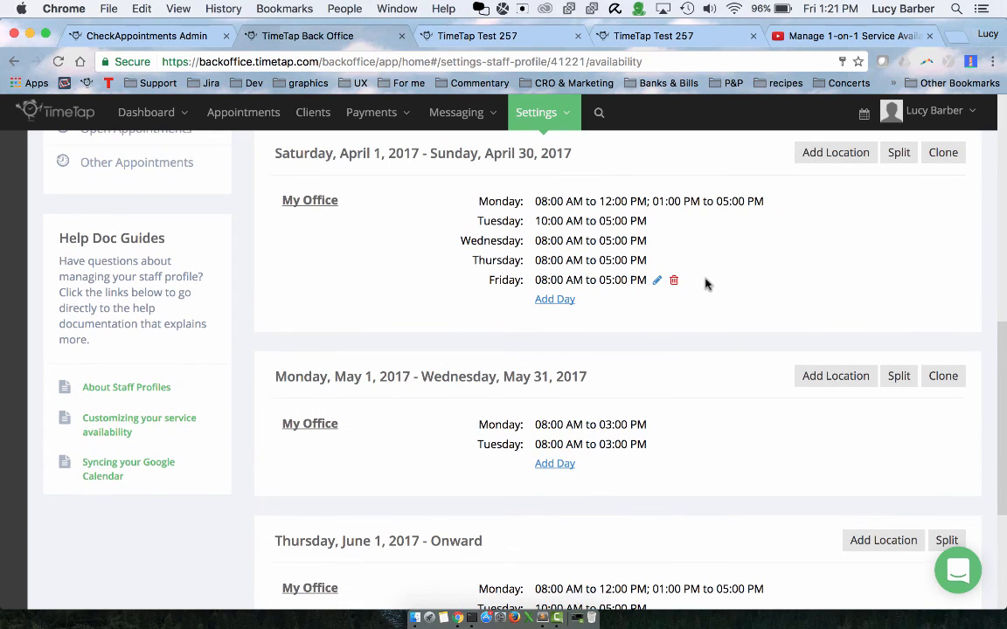
pyautogui.scroll(-5, 672, 324)
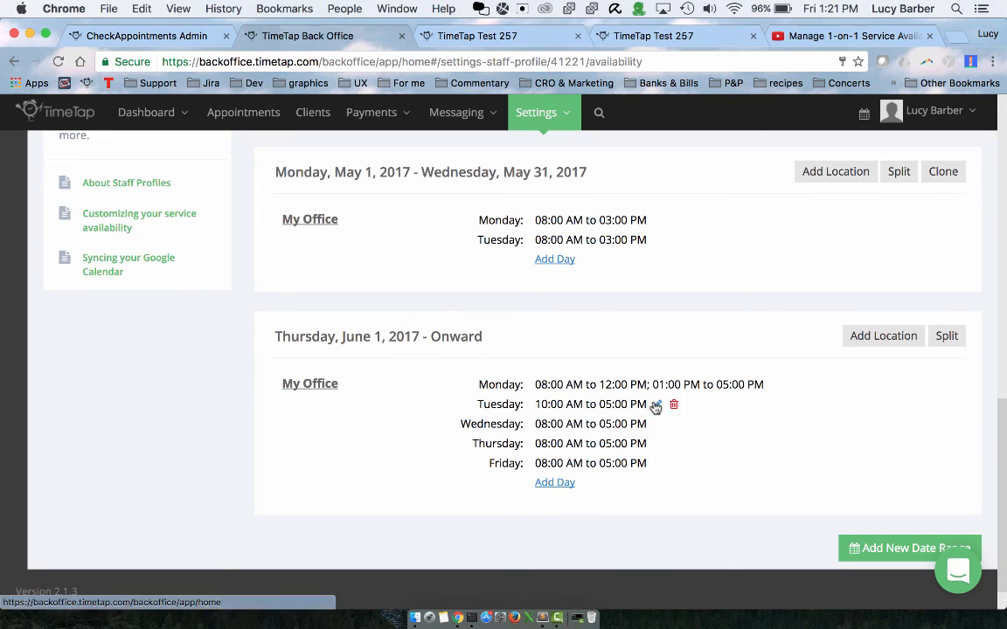
pyautogui.scroll(1, 483, 220)
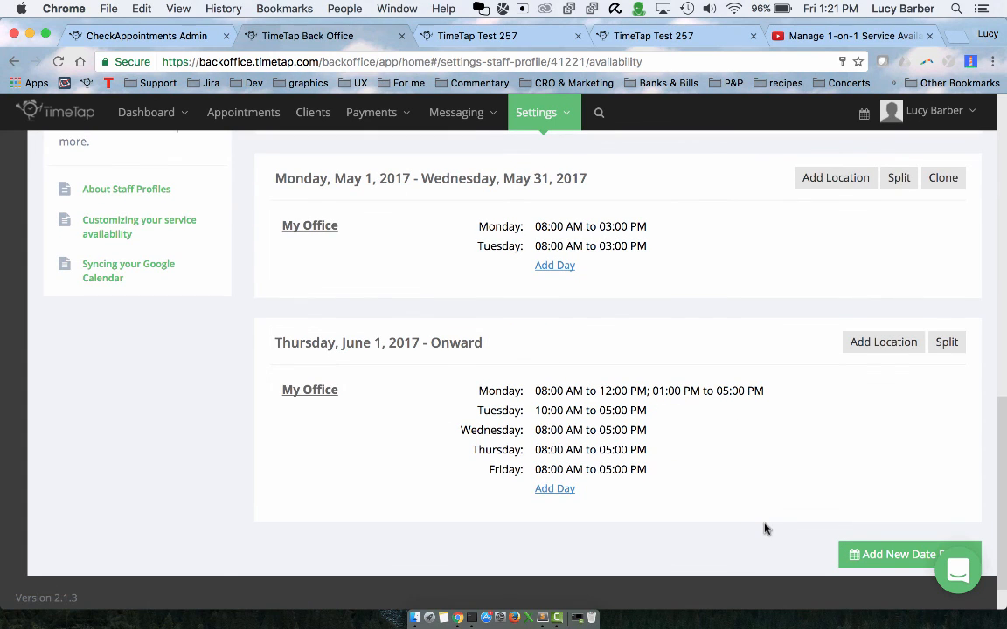
pyautogui.scroll(1, 766, 535)
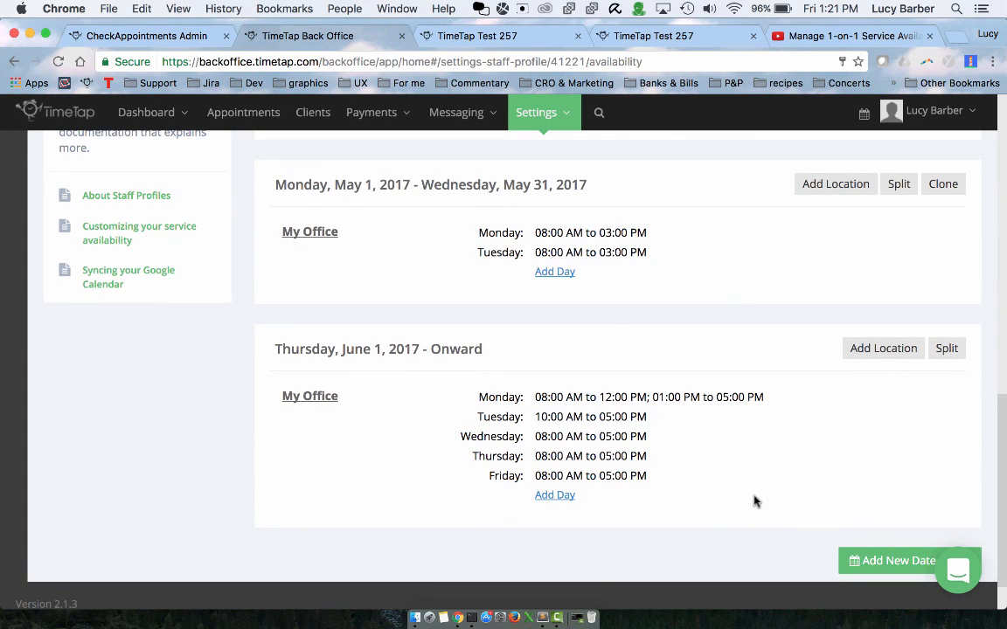